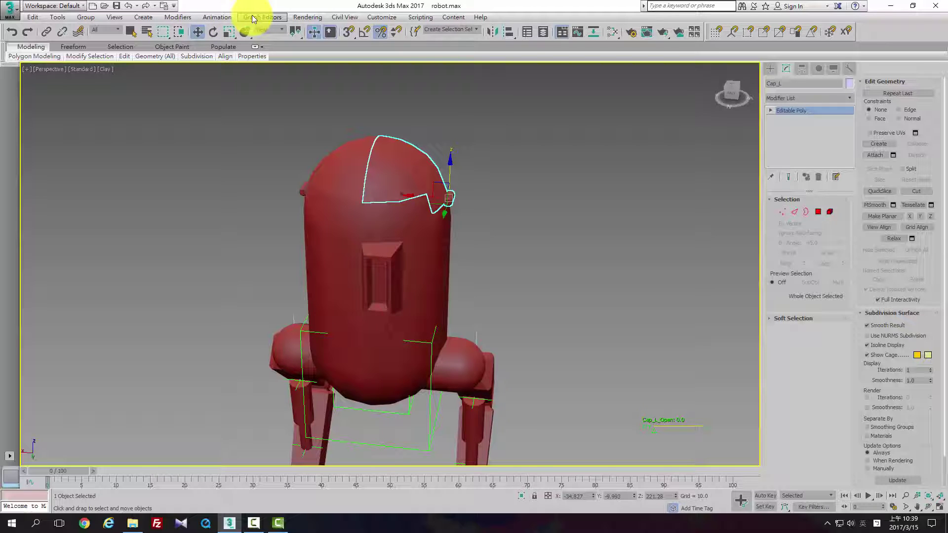
Disconnect Cap_L's Y Rotation from the slider manipulator's value in the Parameter Wire dialog and close it
click(220, 18)
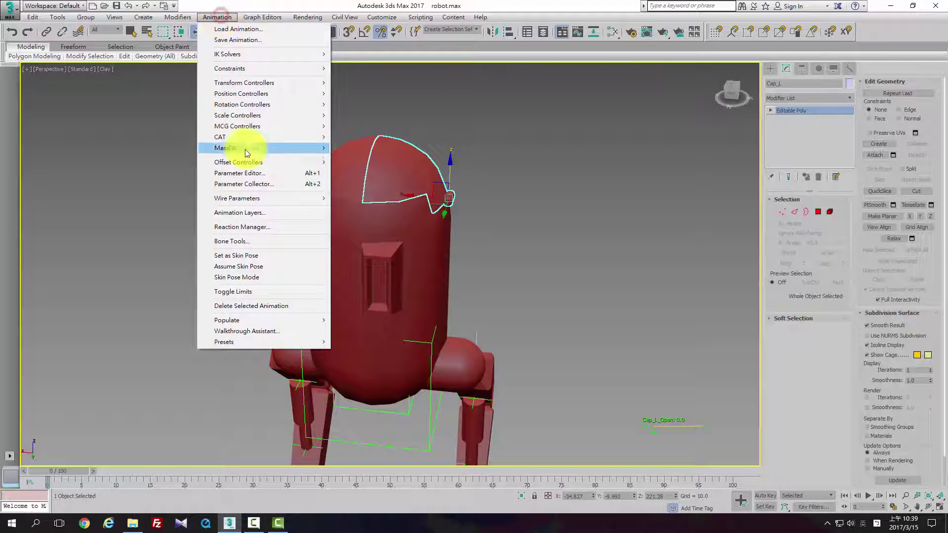
mouse_move(250, 163)
mouse_move(248, 199)
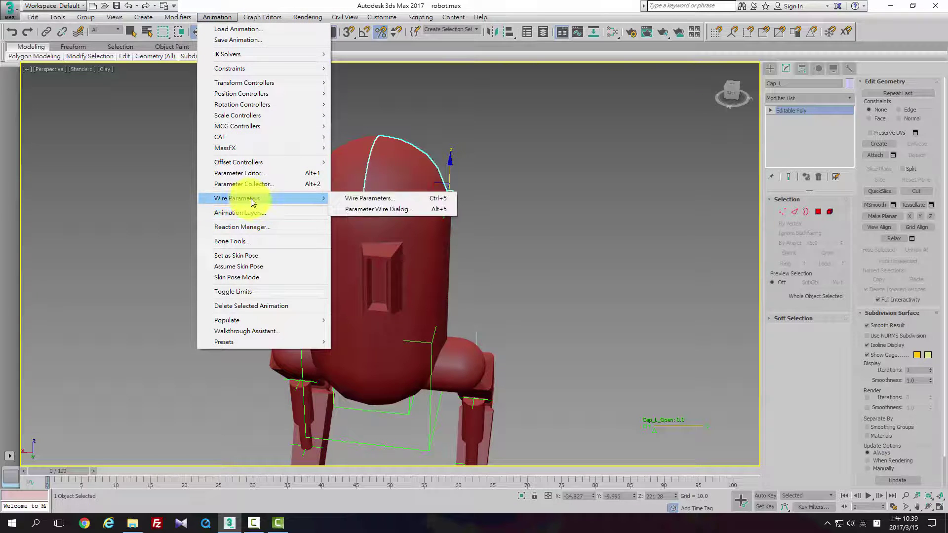
click(364, 211)
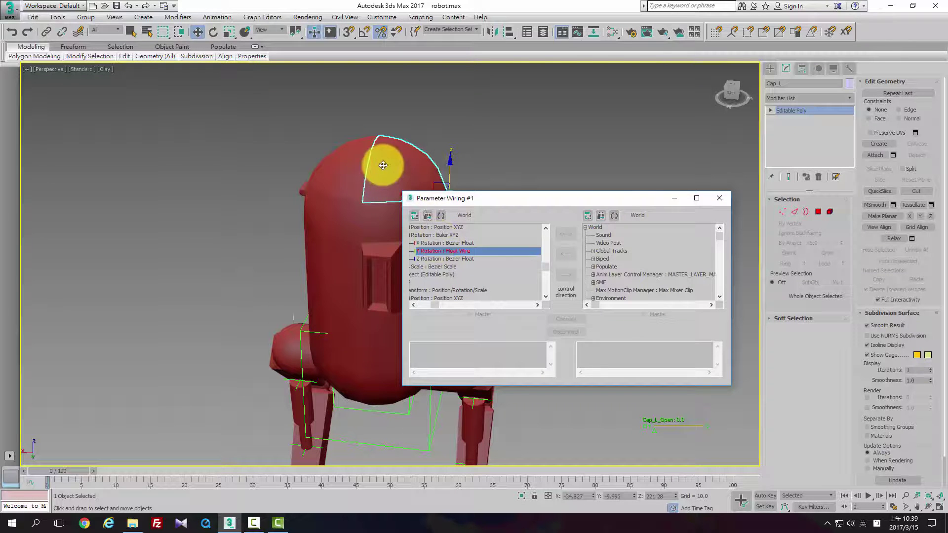
click(599, 218)
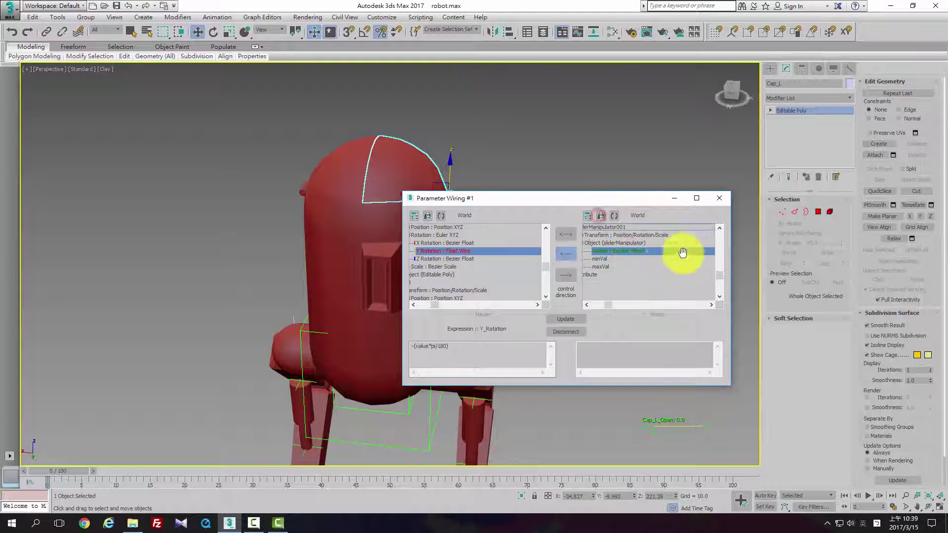
click(569, 331)
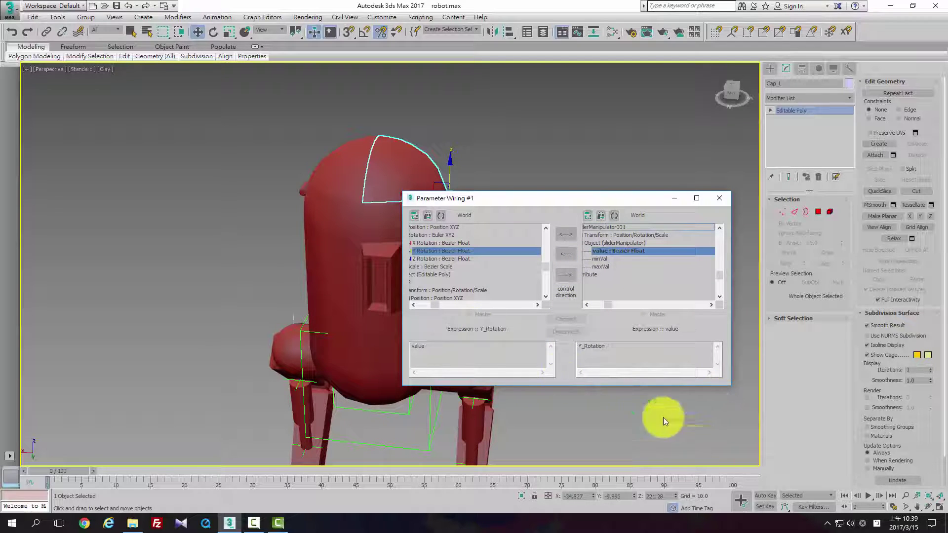
click(719, 200)
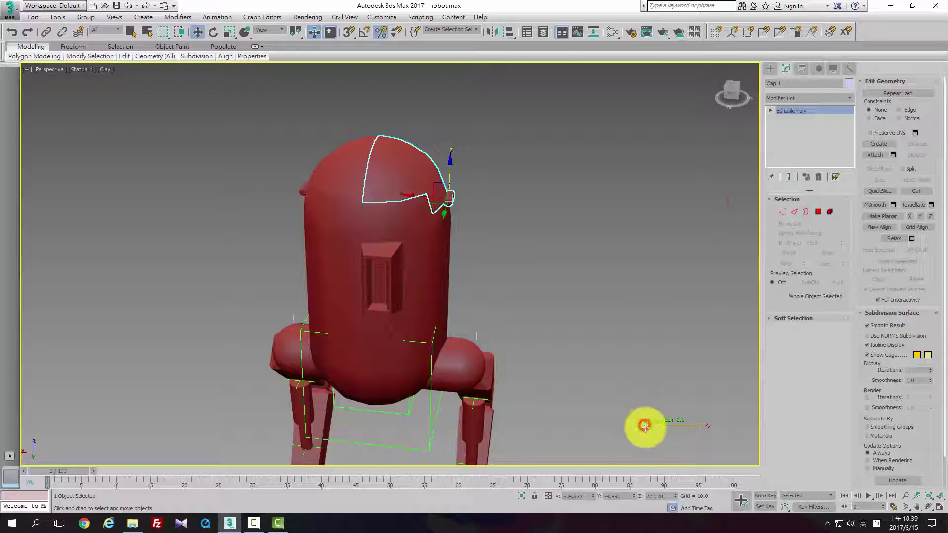
Delete the Cap_L_Open slider manipulator from the viewport
click(742, 455)
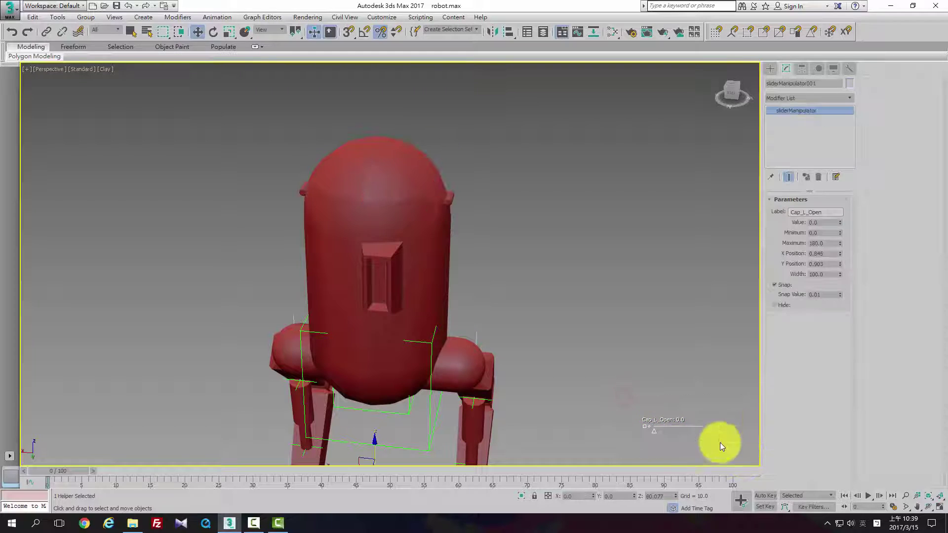
click(317, 32)
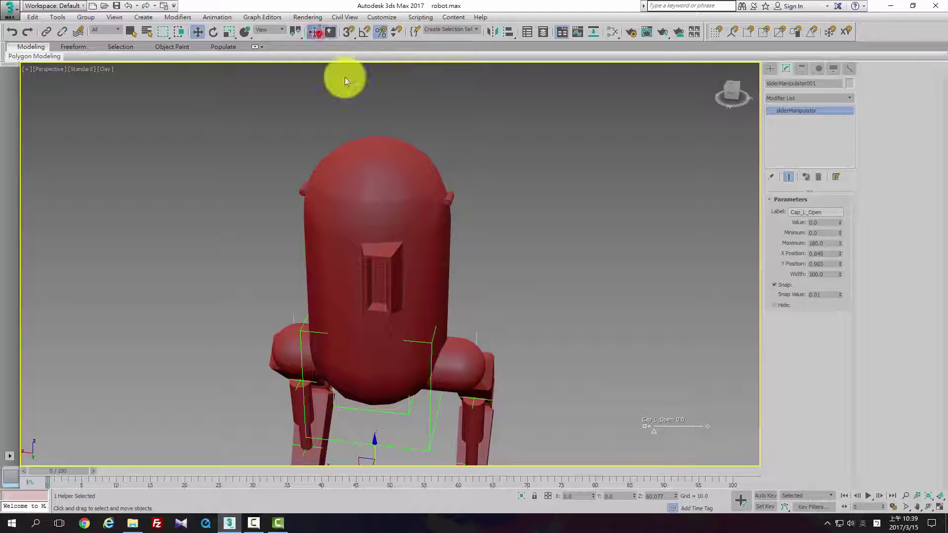
drag(614, 396, 635, 423)
click(653, 430)
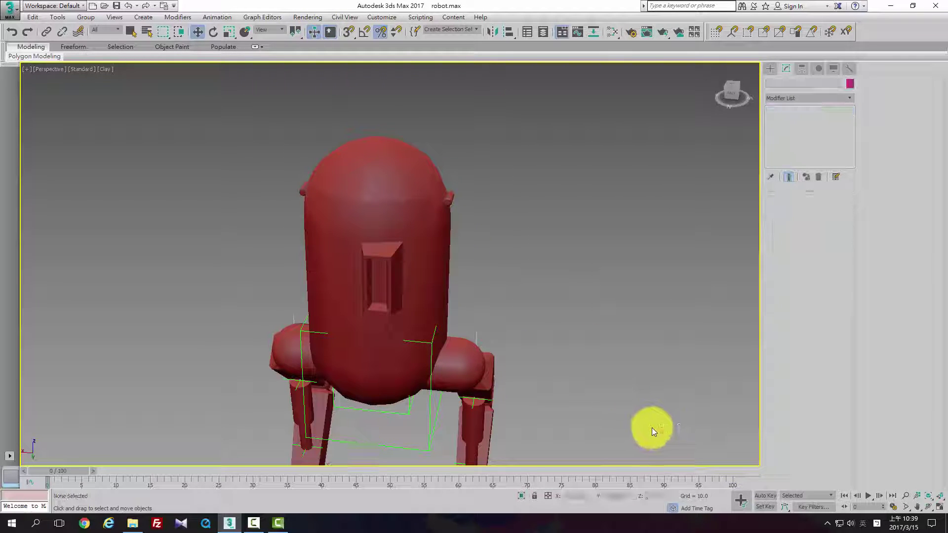
Try rotating the Cap_L object freely about its hinge
click(424, 173)
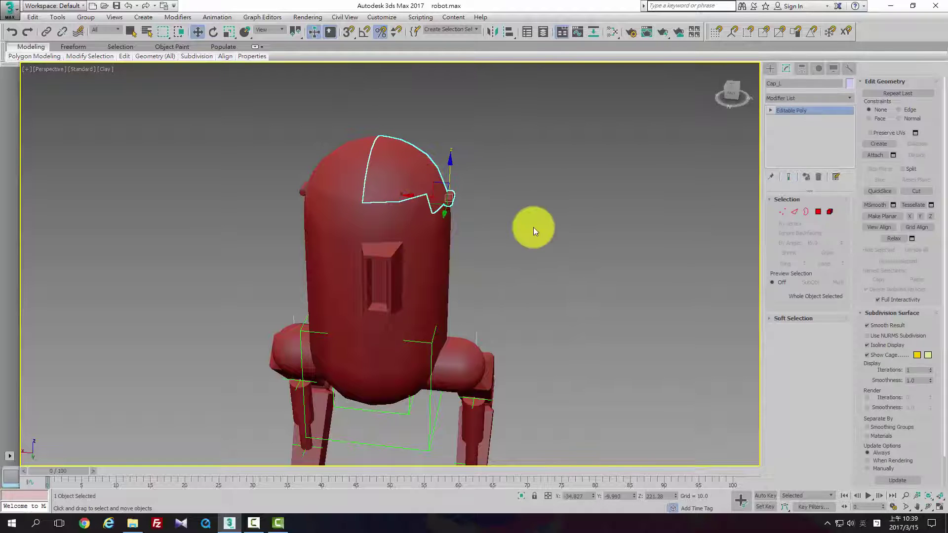
key(e)
drag(434, 179, 481, 172)
Disconnect Cap_R's Y Rotation from the body's Cap_R_Open attribute in the Parameter Wire dialog, and test the cap's rotation
click(360, 169)
alt+middle_drag(362, 170, 558, 225)
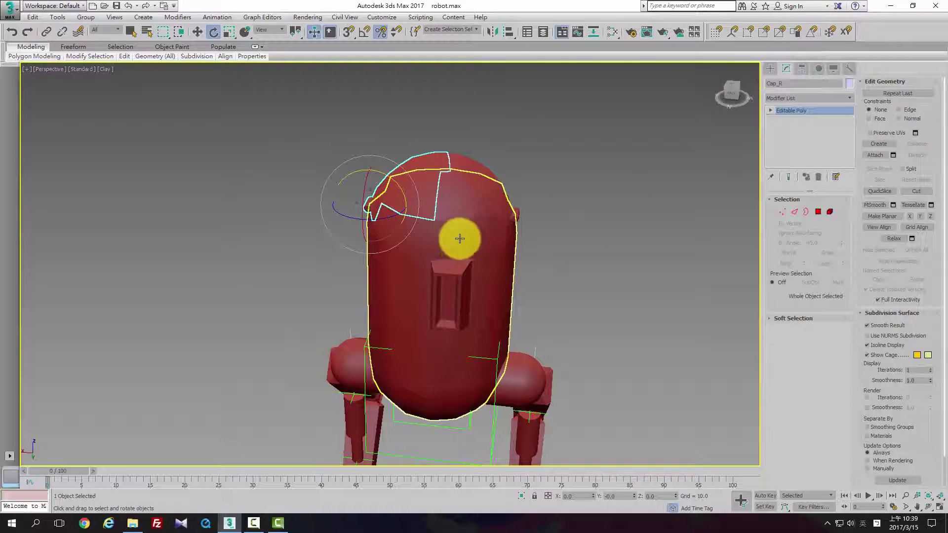
click(215, 18)
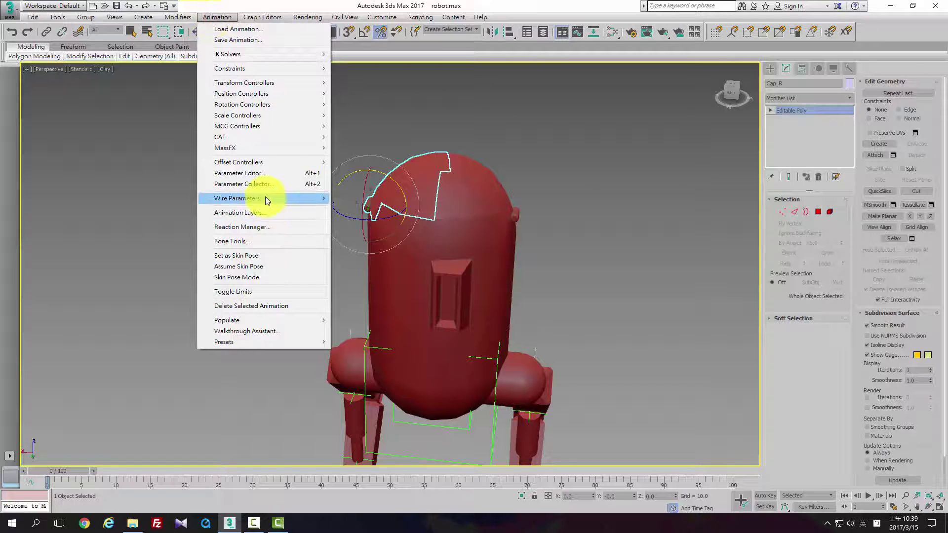
mouse_move(265, 206)
click(385, 210)
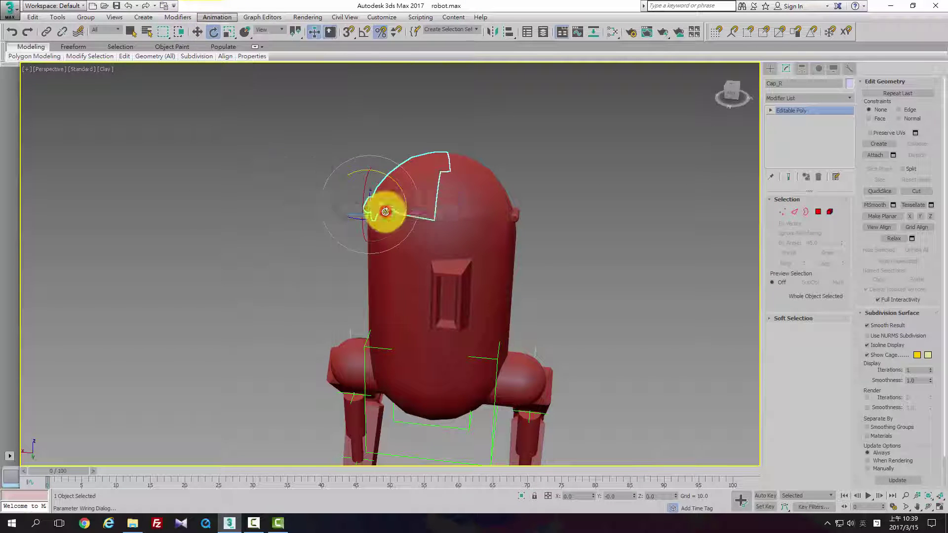
click(428, 216)
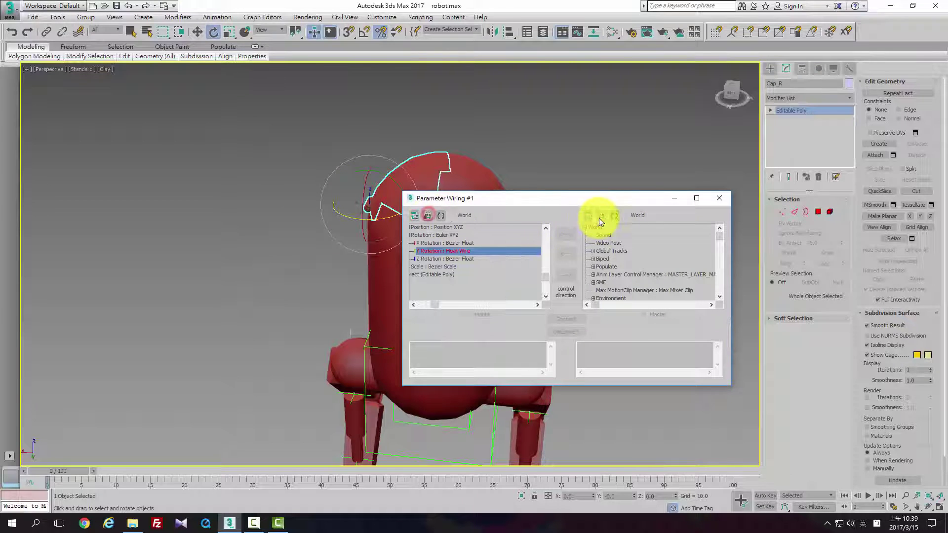
click(600, 217)
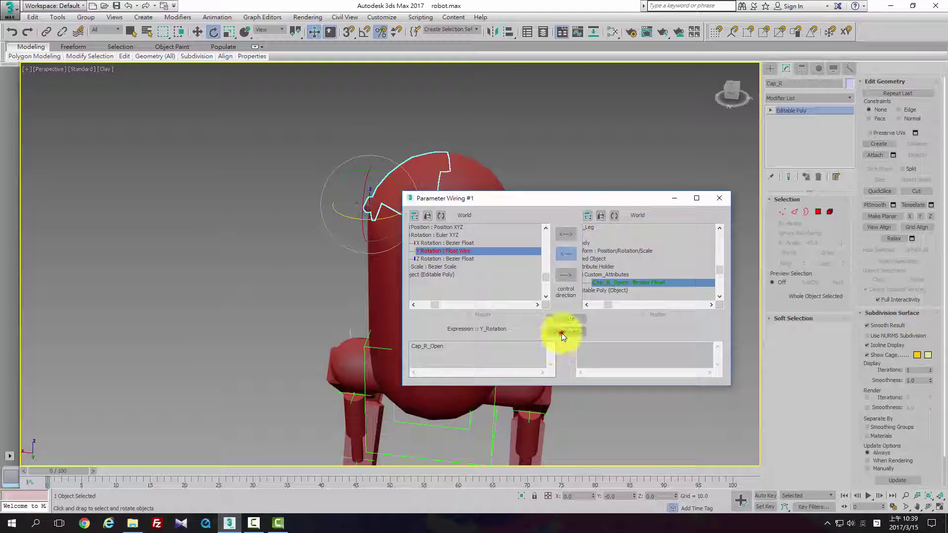
click(563, 334)
click(718, 199)
mouse_move(408, 205)
mouse_down()
mouse_move(429, 197)
mouse_move(343, 130)
mouse_move(377, 153)
mouse_move(408, 202)
mouse_up()
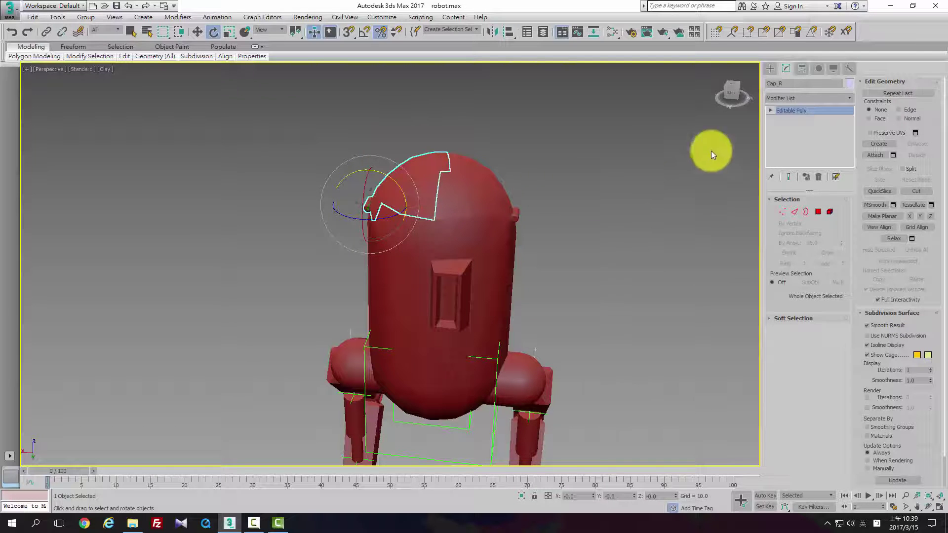
Delete the Attribute Holder modifier from Robot_Body
click(461, 292)
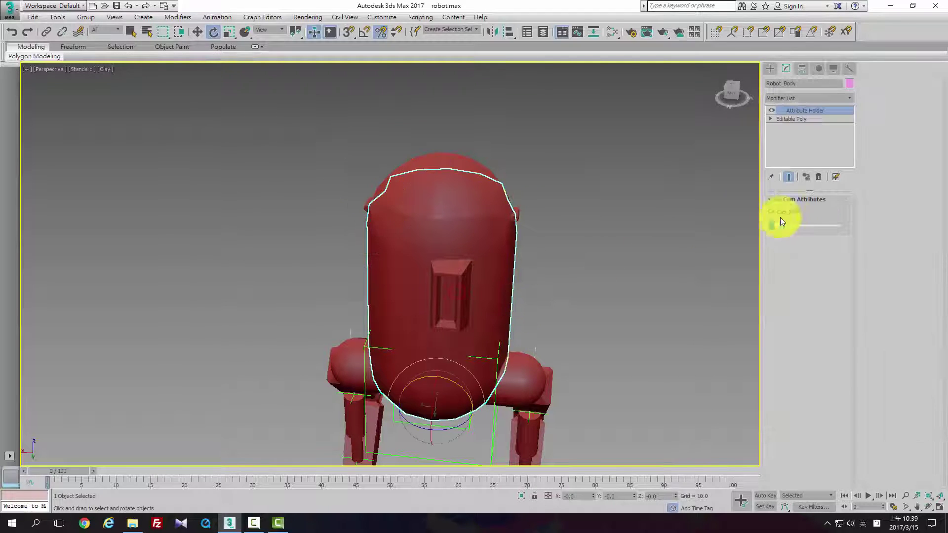
click(819, 179)
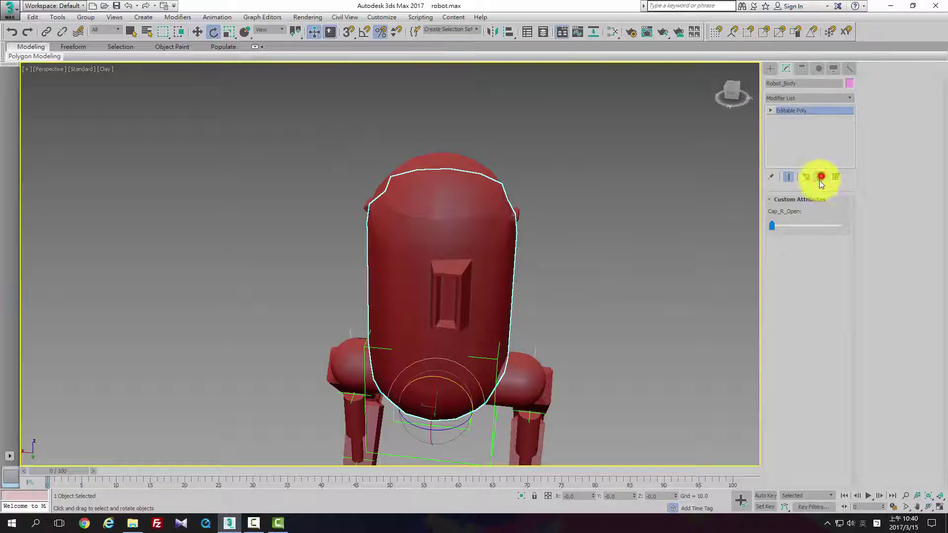
Detach the polygons of Robot_Body above the rounded bottom, selecting them in the wireframe Front view
middle_drag(487, 311, 457, 232)
key(F3)
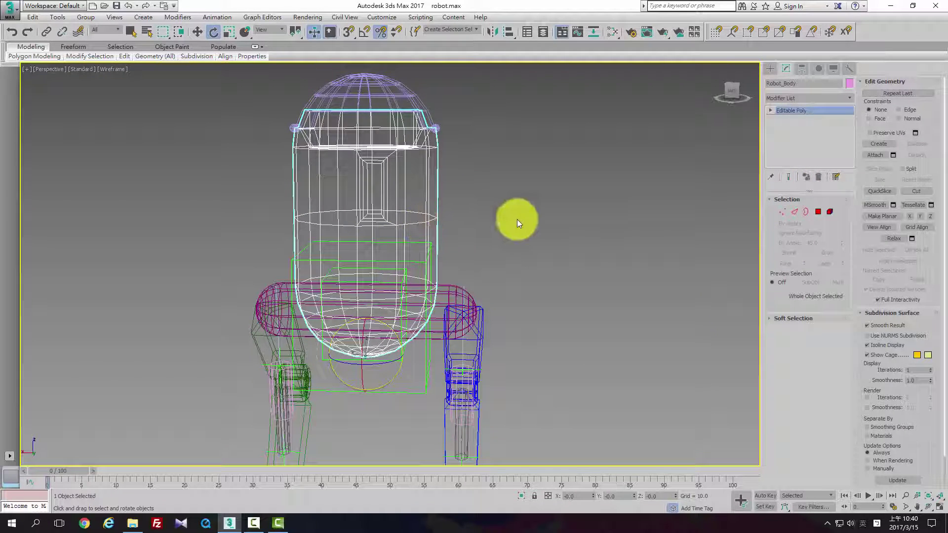
click(819, 212)
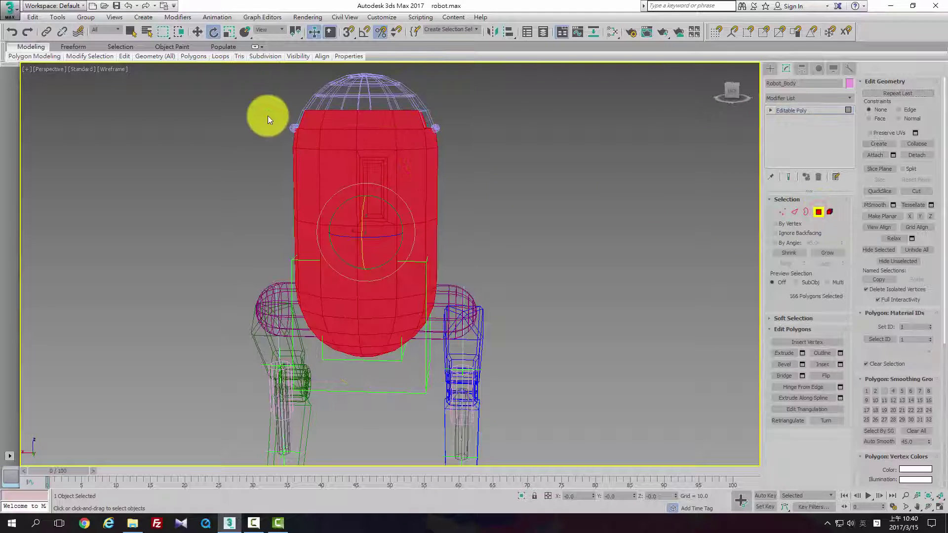
drag(459, 213, 478, 229)
key(alt+w)
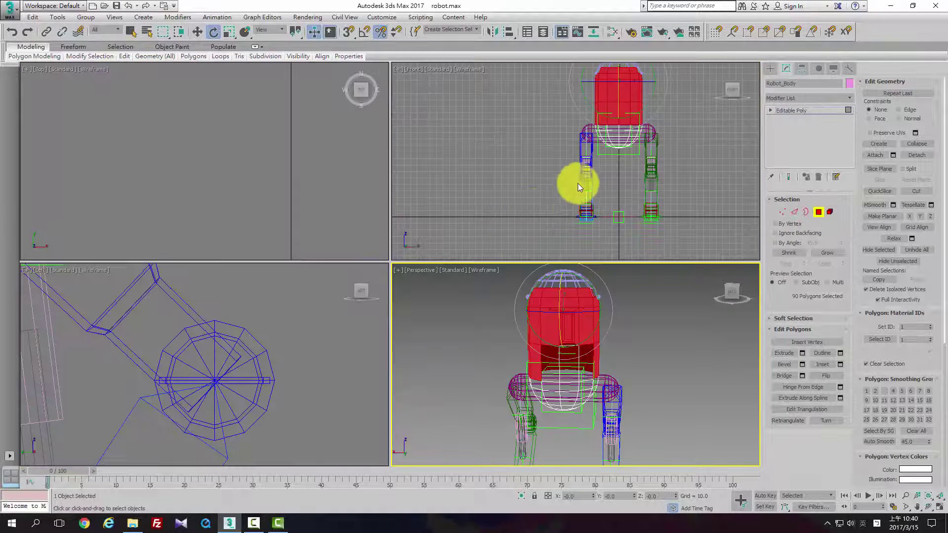
middle_drag(573, 186, 472, 117)
drag(466, 83, 591, 162)
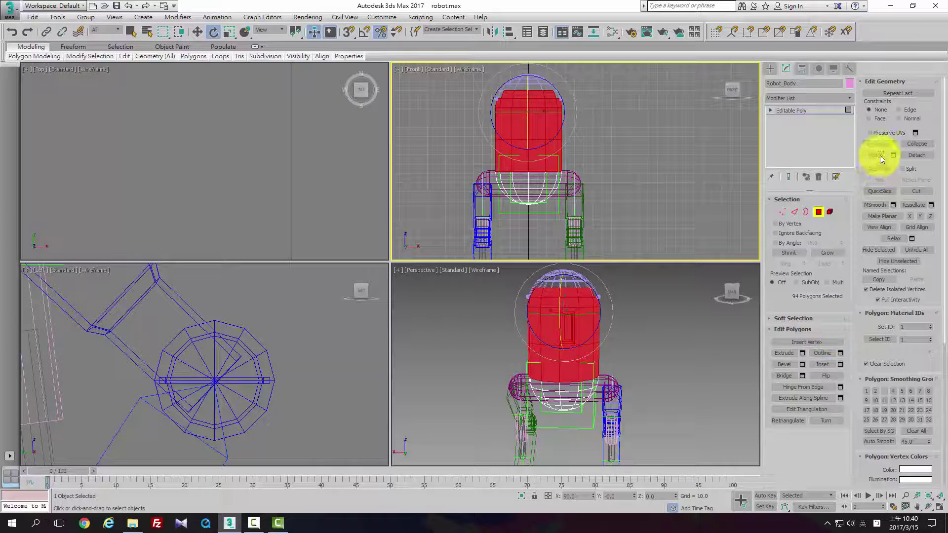
click(919, 156)
click(504, 270)
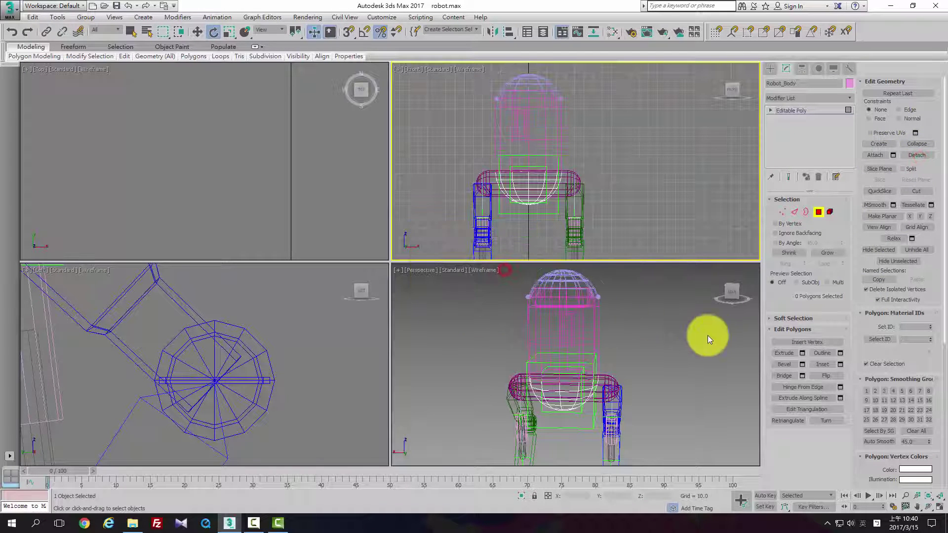
Inspect the separated lower body in the shaded Perspective view, leave polygon editing, and undo the detach
click(652, 345)
key(F3)
scroll(617, 335, up, 3)
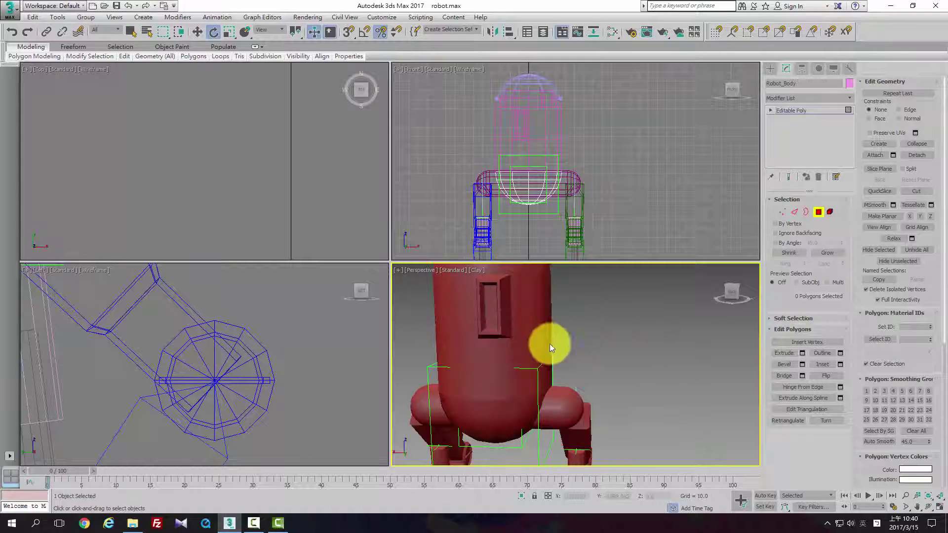
mouse_move(548, 338)
alt+middle_down()
mouse_move(605, 343)
mouse_move(539, 344)
mouse_move(563, 333)
alt+middle_up()
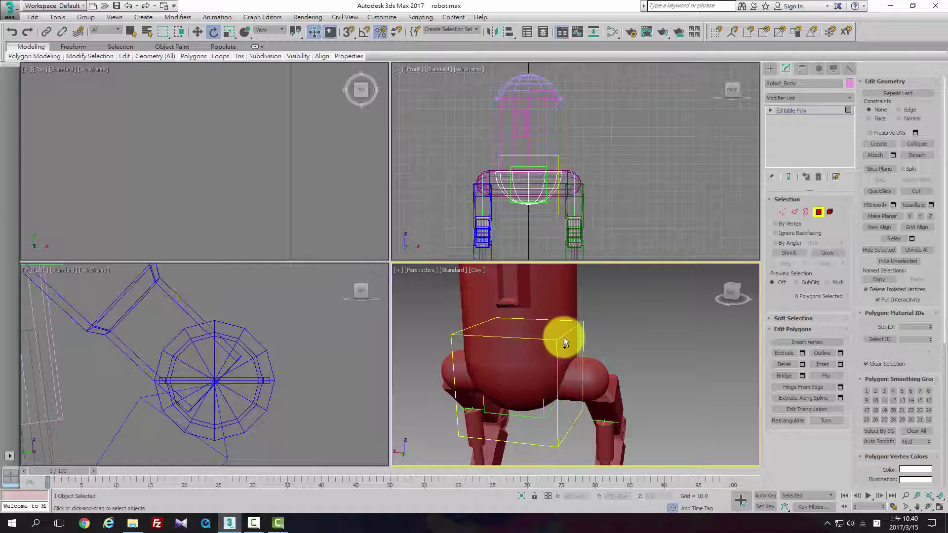
click(814, 212)
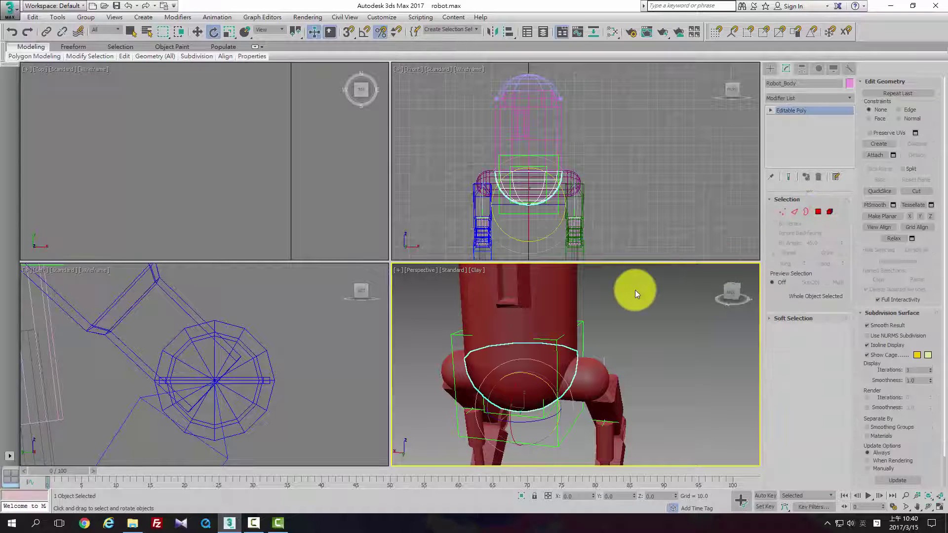
scroll(532, 158, up, 5)
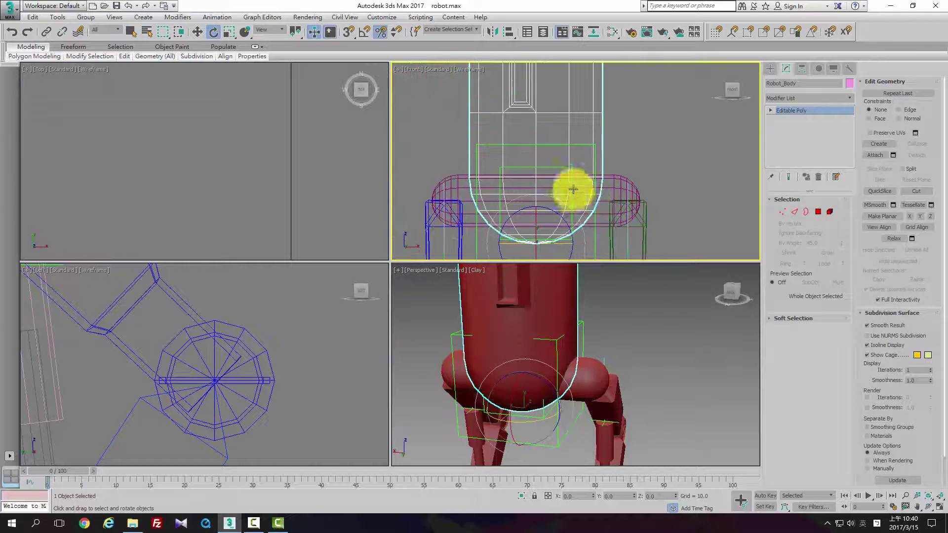
Connect the vertical edges just above Robot_Body's rounded bottom to add a horizontal edge loop around it
click(819, 211)
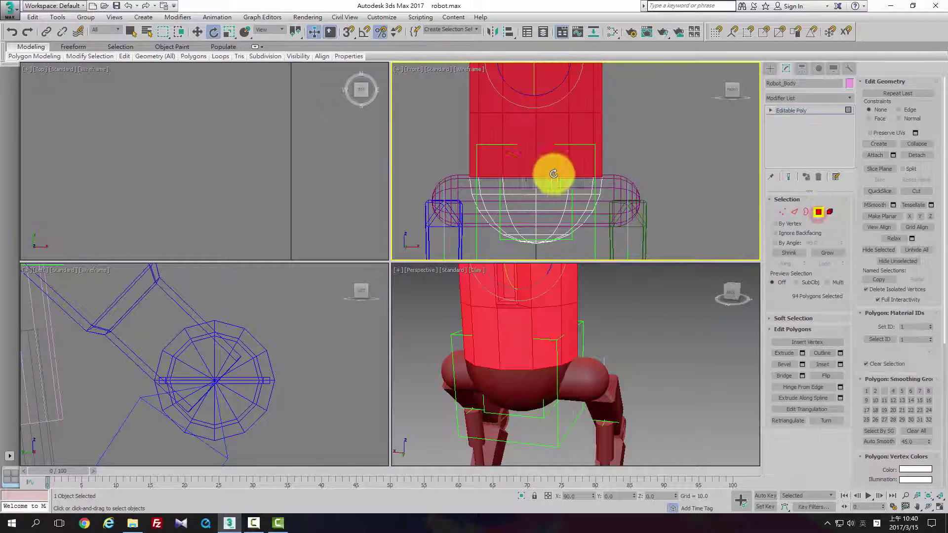
click(445, 161)
click(794, 212)
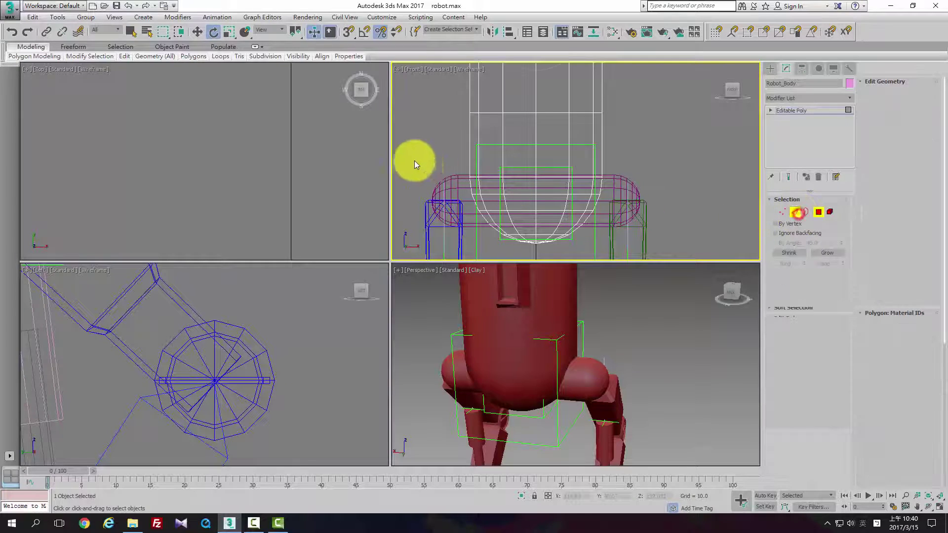
drag(416, 160, 633, 168)
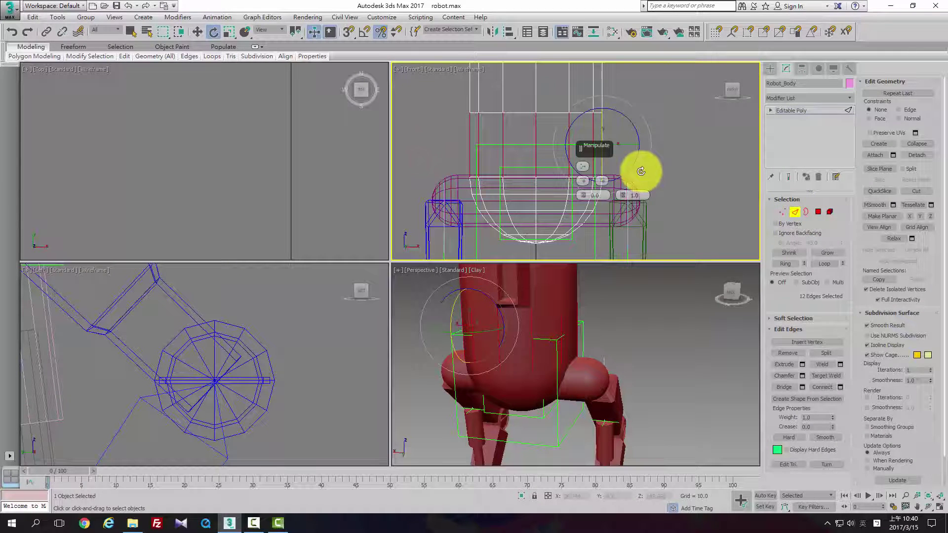
click(830, 388)
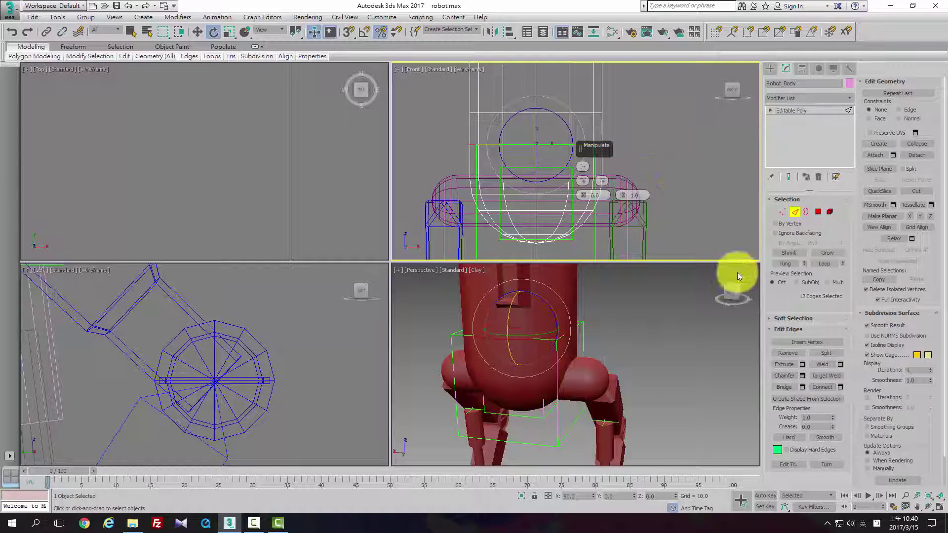
Chamfer the new horizontal edge loop on Robot_Body into two closely spaced loops
click(789, 376)
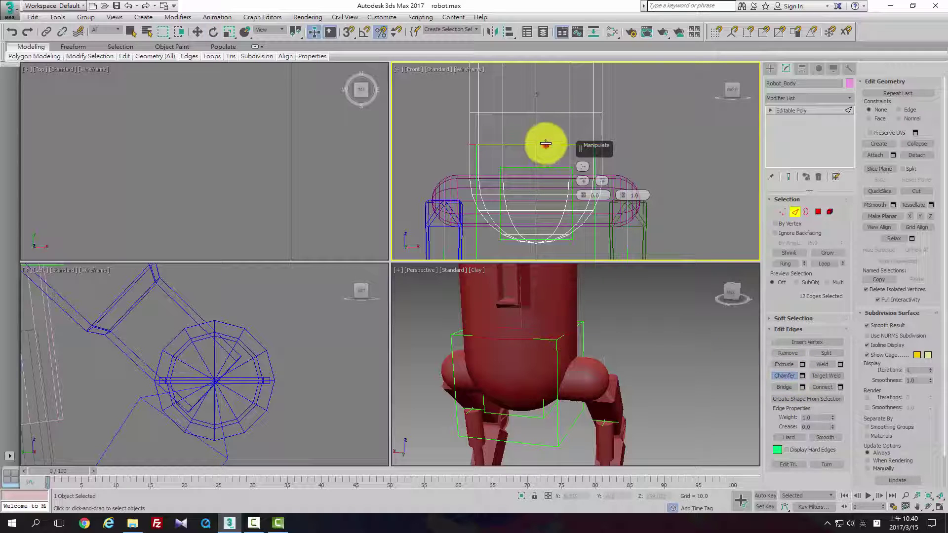
drag(546, 144, 546, 133)
click(598, 194)
click(639, 199)
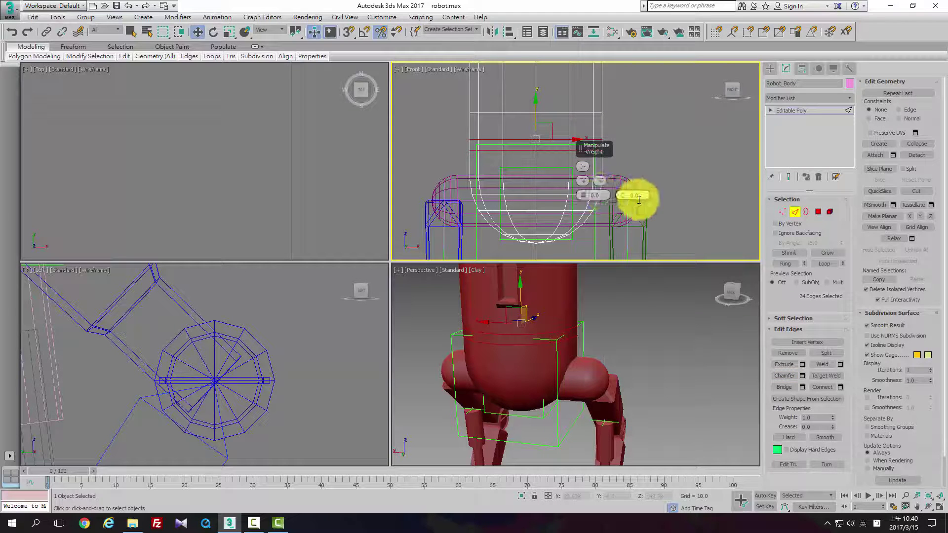
Move the two chamfered edge loops down Robot_Body, closer to the hip joint
click(813, 111)
click(793, 212)
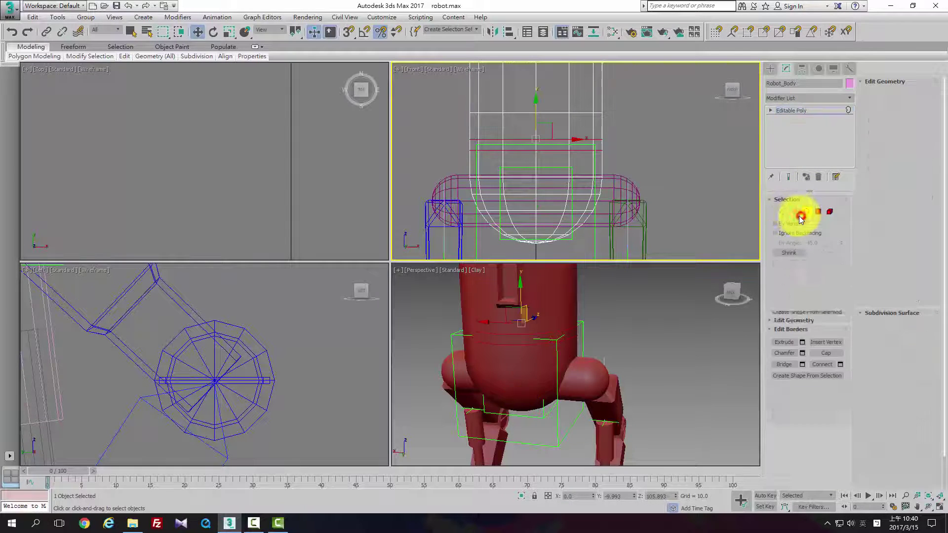
drag(537, 120, 532, 136)
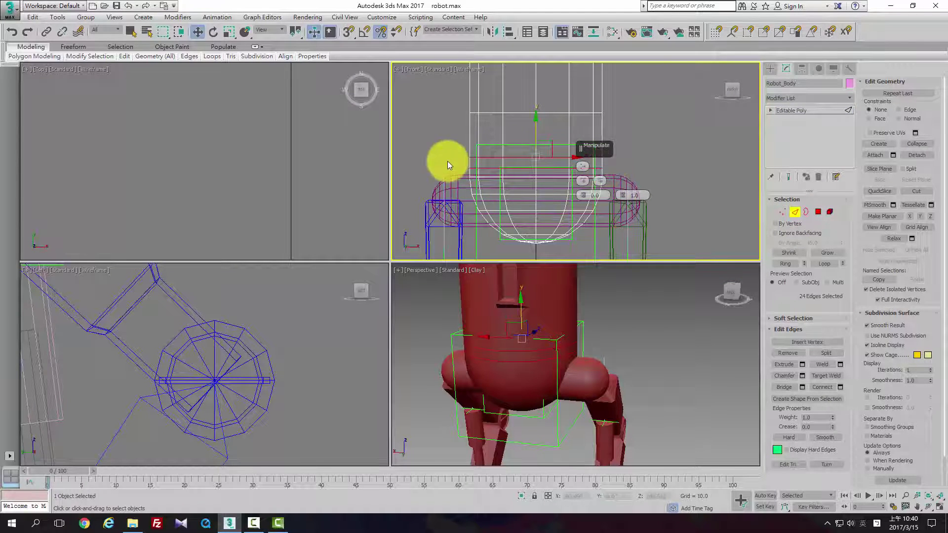
Select the narrow polygon band between the two loops on Robot_Body and try extruding it freehand
click(816, 213)
drag(444, 161, 642, 169)
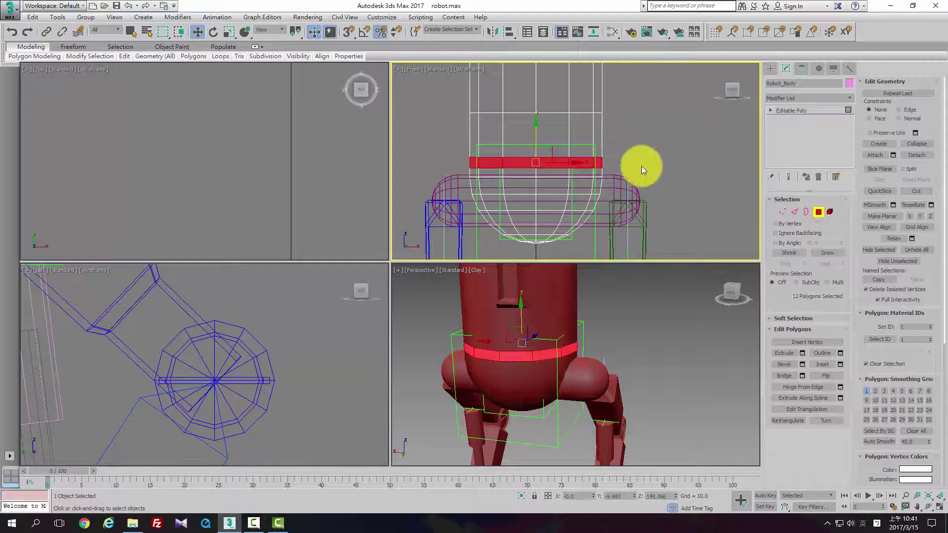
click(821, 364)
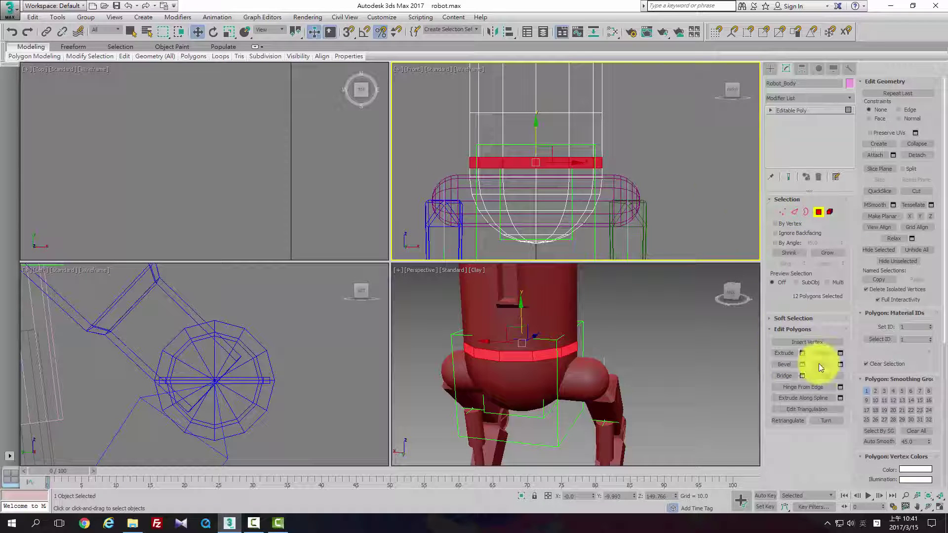
click(793, 355)
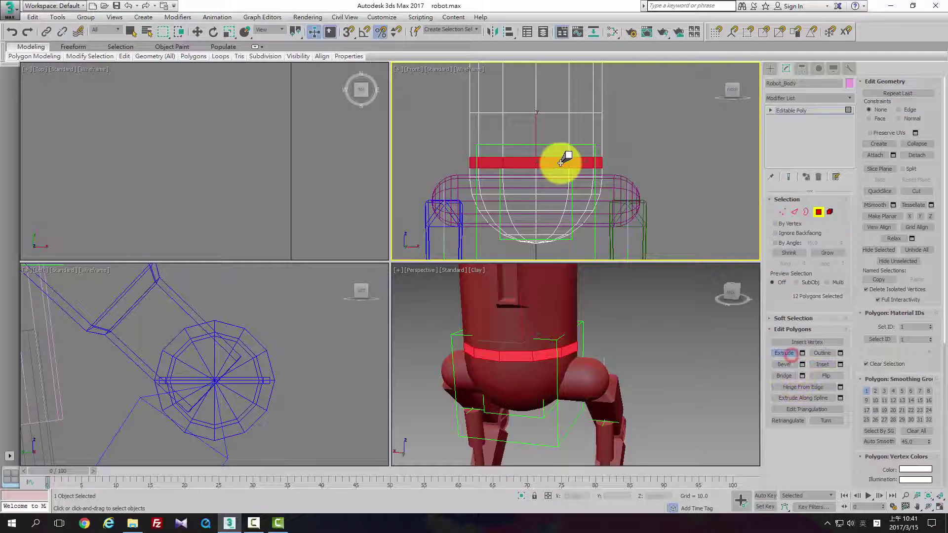
drag(562, 162, 568, 101)
Set the polygon band's extrusion to Local Normal with an inward height of -5.366
click(802, 353)
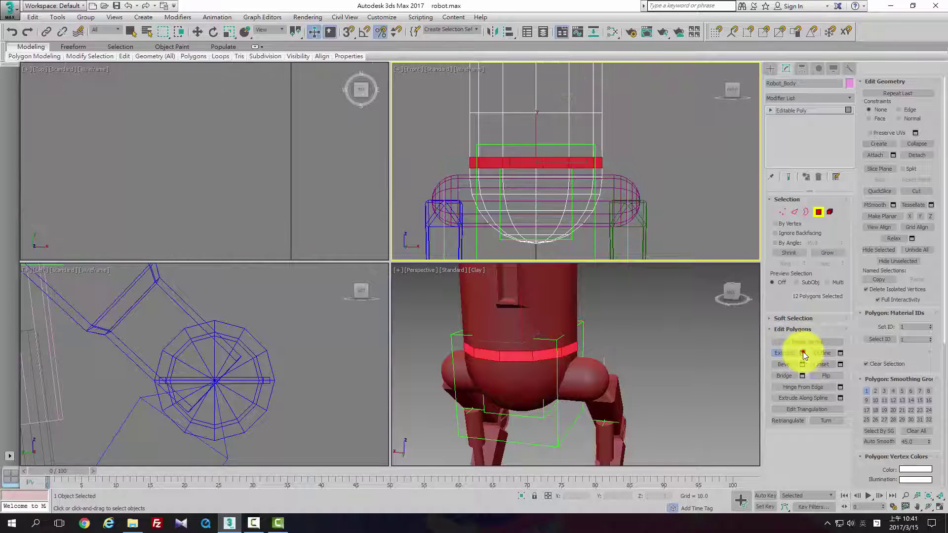
click(592, 167)
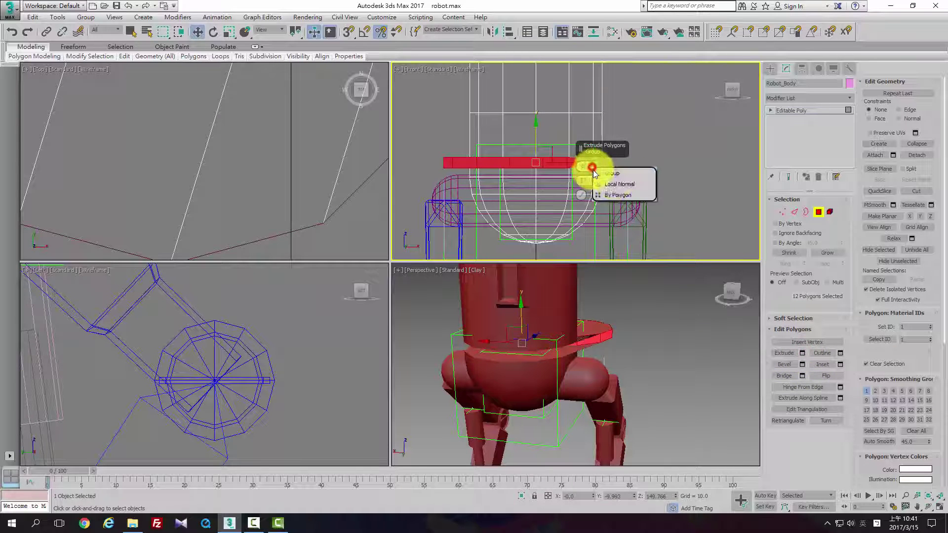
click(616, 185)
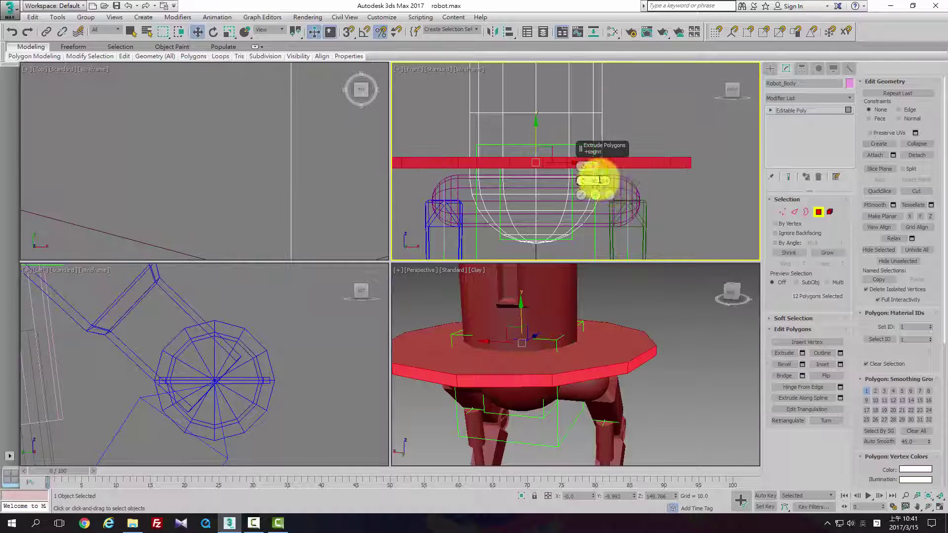
drag(583, 181, 595, 275)
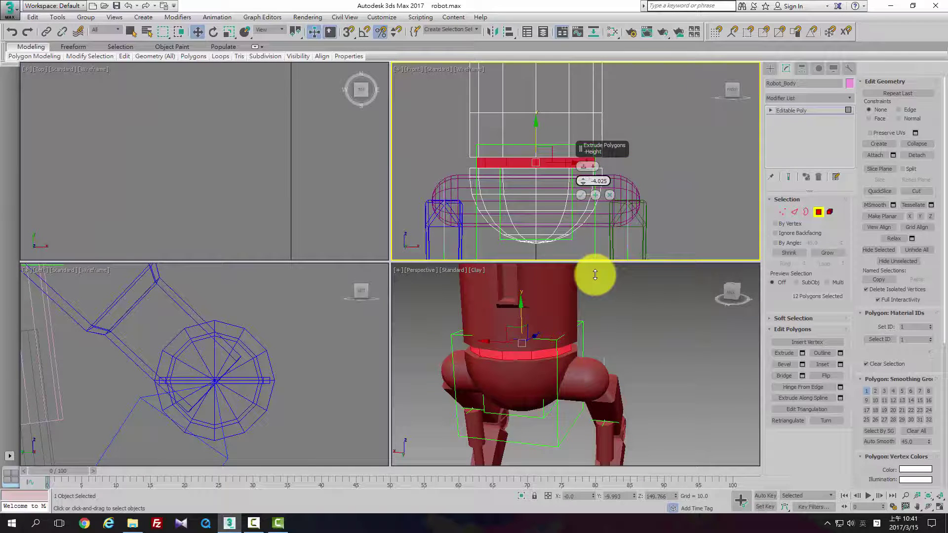
drag(595, 274, 594, 278)
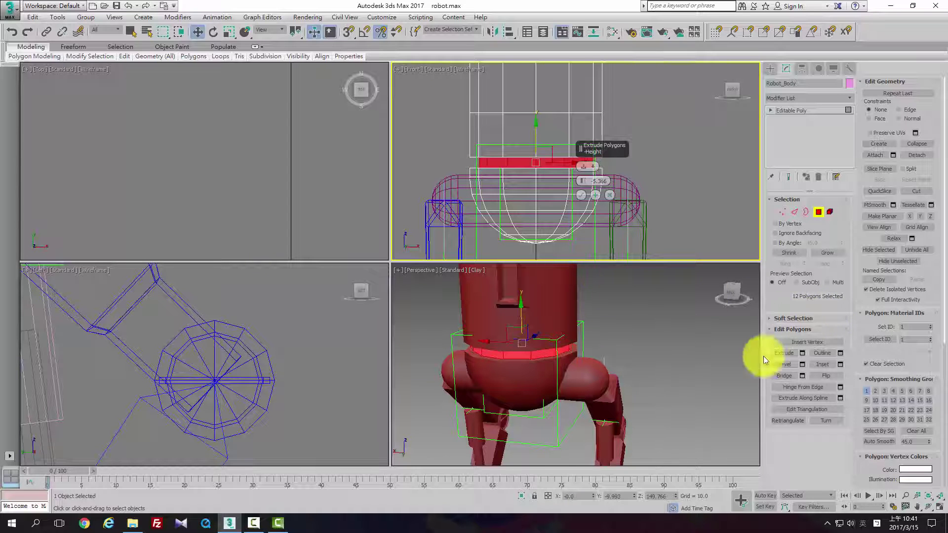
click(819, 213)
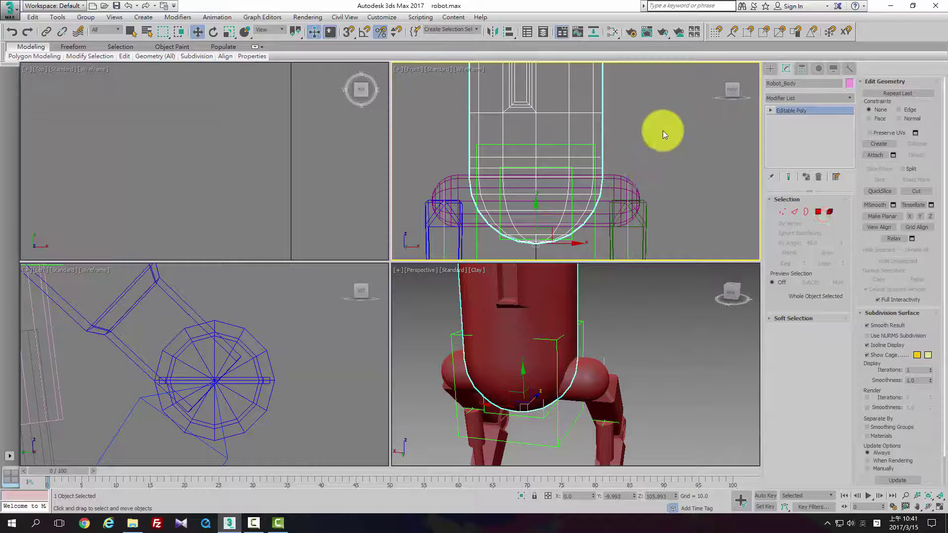
drag(452, 162, 541, 167)
drag(629, 166, 642, 178)
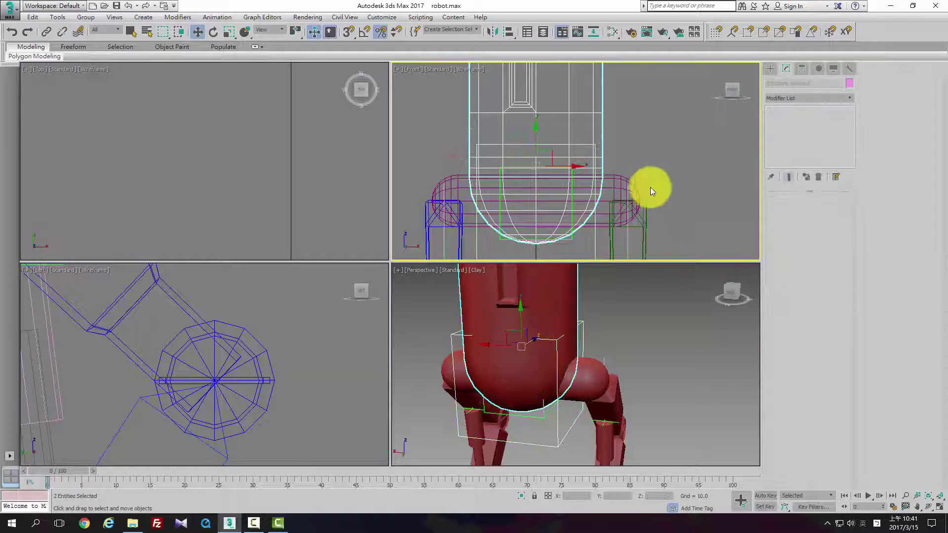
click(570, 120)
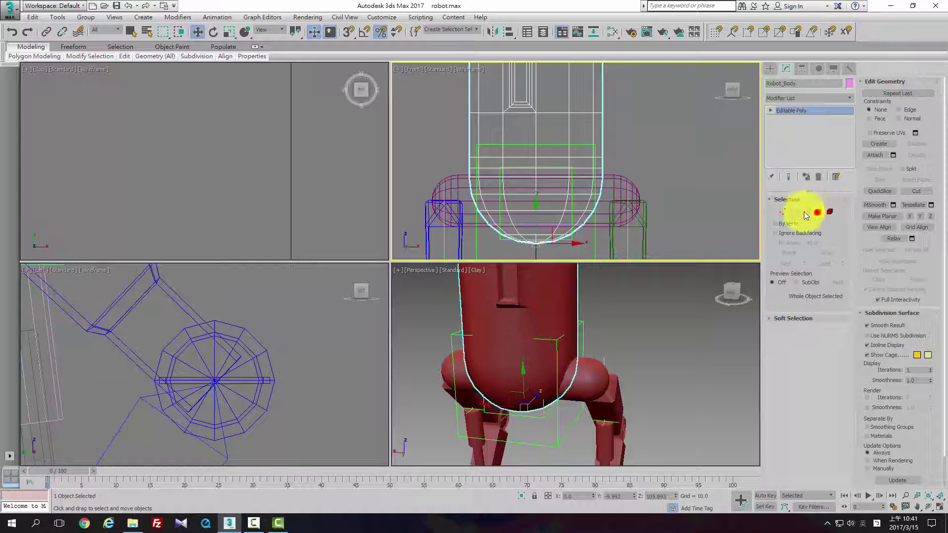
Extrude Robot_Body's polygon band inward by -5.366 to form a recessed groove, and clear the polygon selection
click(818, 211)
click(803, 353)
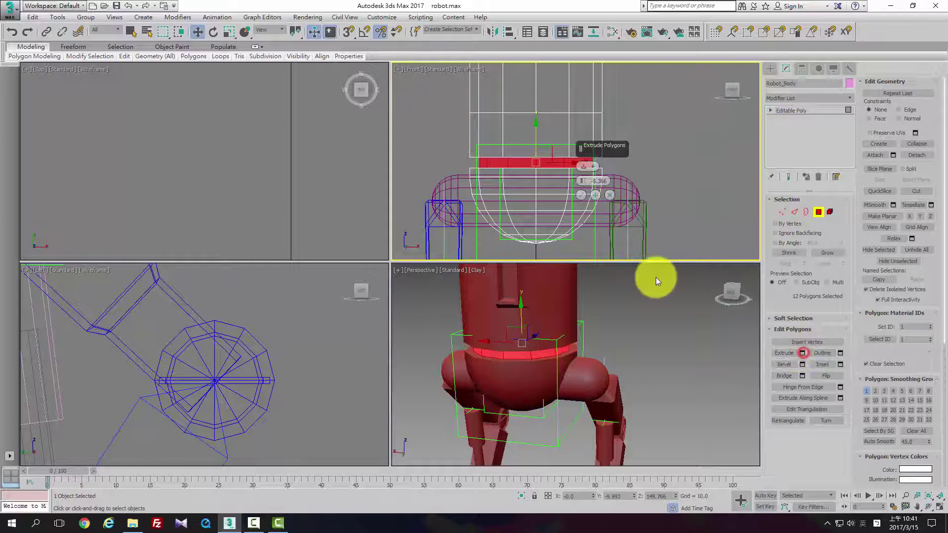
click(586, 194)
click(663, 179)
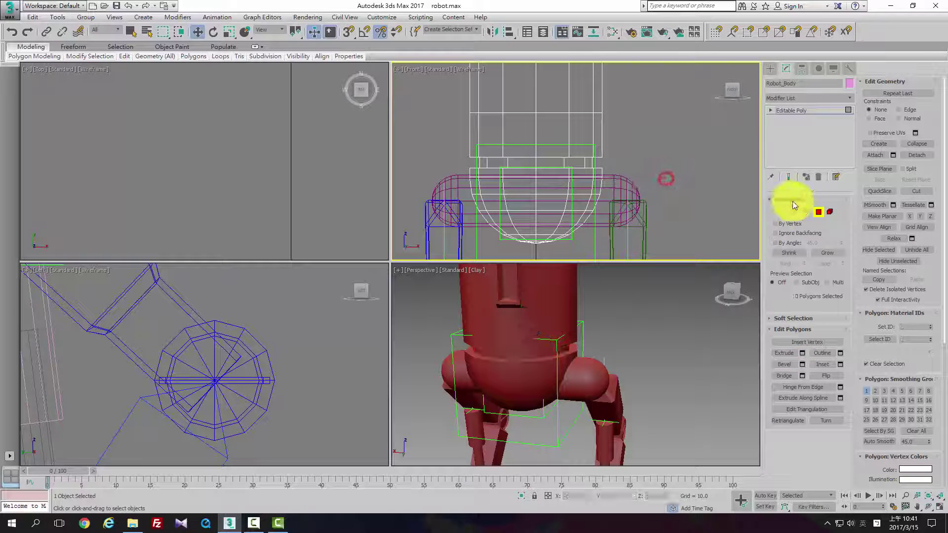
Select all Robot_Body polygons from the groove upward and detach them as a separate object named Robot_up_body
click(829, 212)
scroll(631, 186, down, 4)
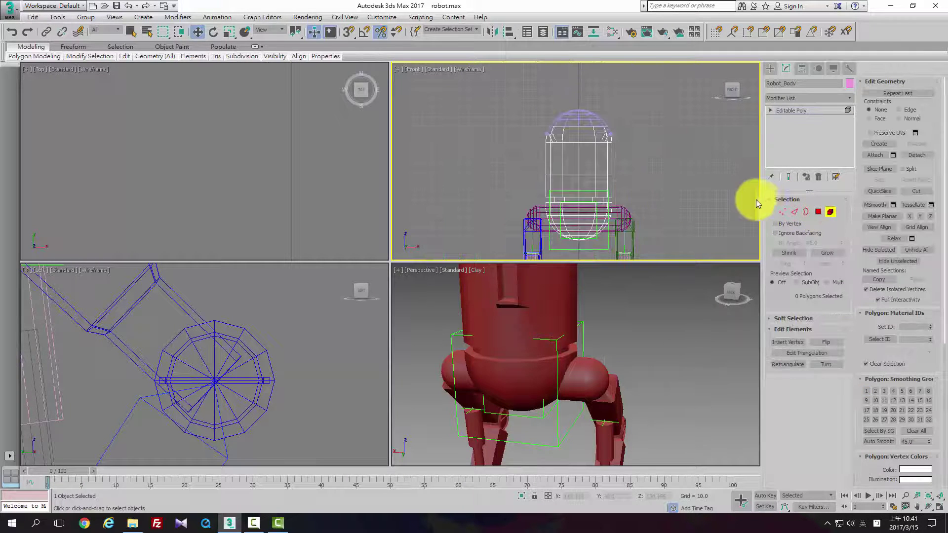
click(818, 212)
drag(634, 197, 657, 200)
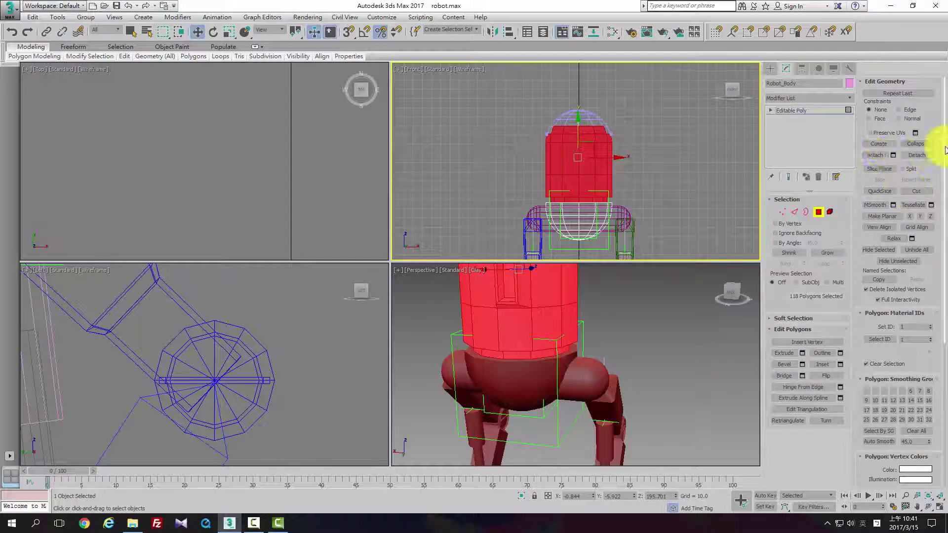
click(928, 155)
double_click(487, 248)
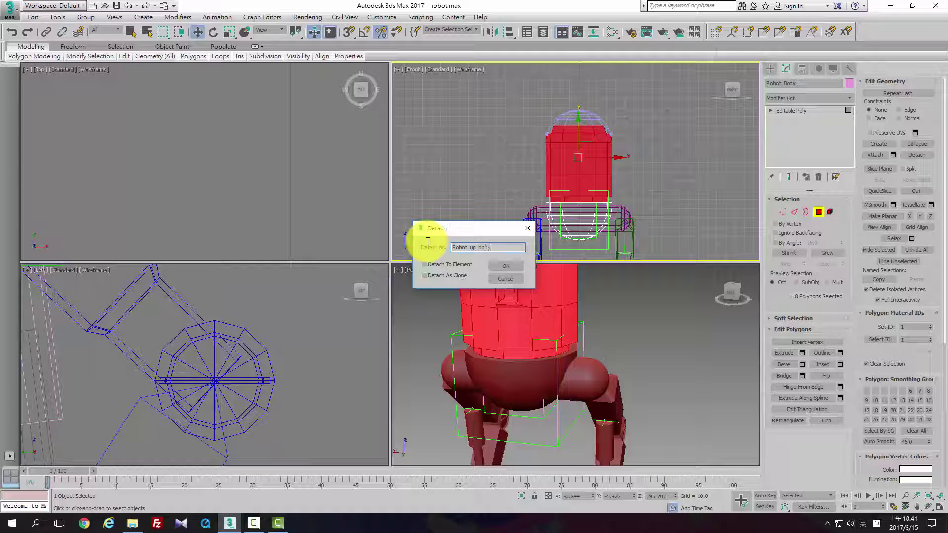
key(Return)
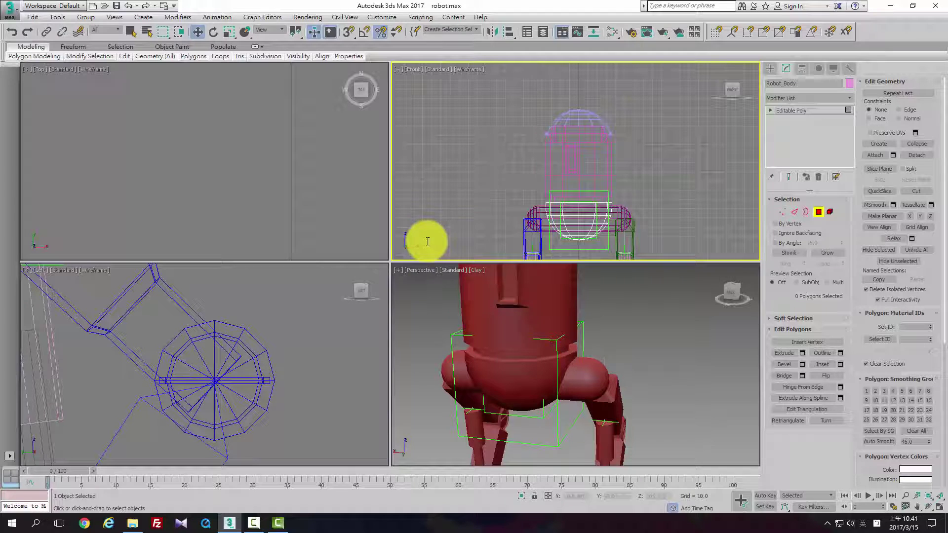
Leave polygon editing and rename the remaining rounded lower body Robot_Body_Hip
click(819, 218)
click(597, 220)
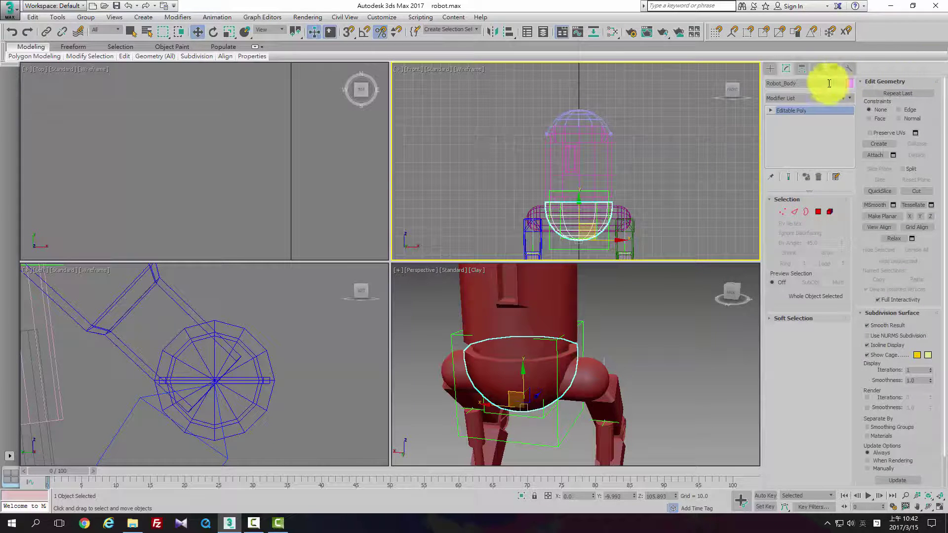
click(801, 85)
text(Robot_Bod)
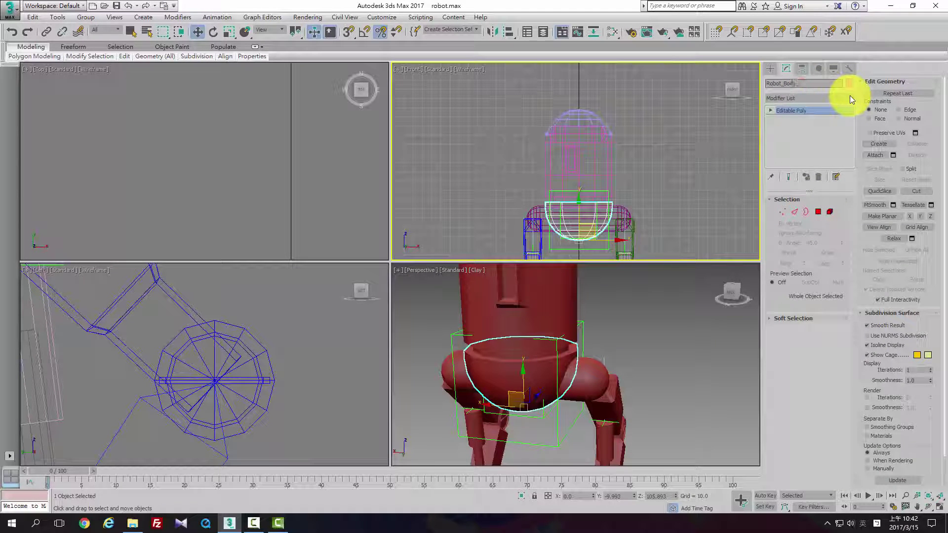
text(y_Hi)
click(657, 166)
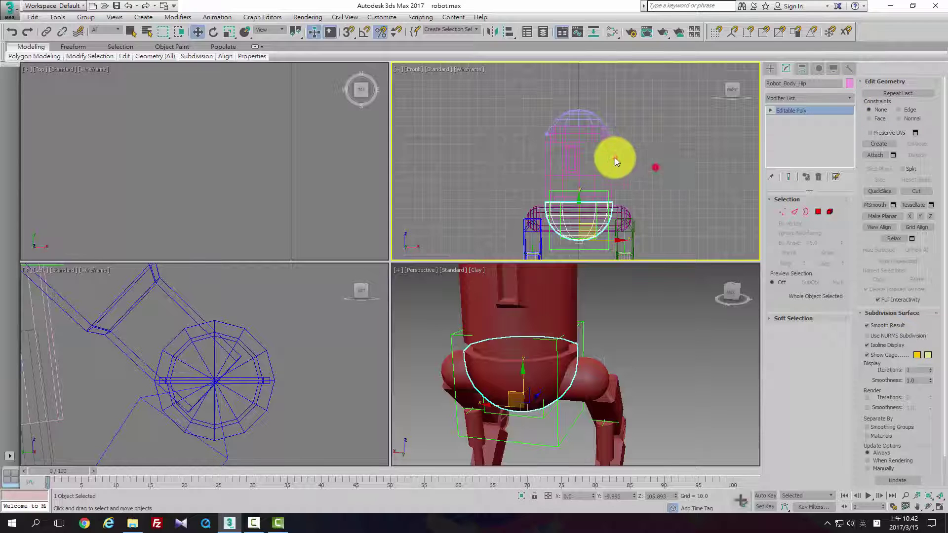
Link the head caps to Robot_up_body as their parent, and clear the selection
click(596, 154)
alt+middle_drag(640, 291, 594, 318)
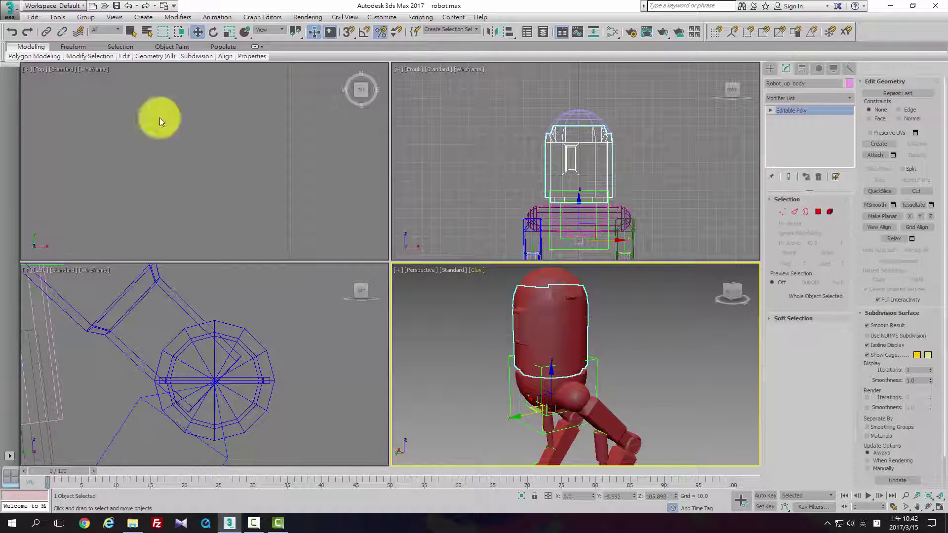
drag(546, 91, 598, 165)
click(46, 31)
click(676, 168)
Try rotating Robot_up_body in the Perspective view to test its movement with the caps, and restore its orientation
click(599, 167)
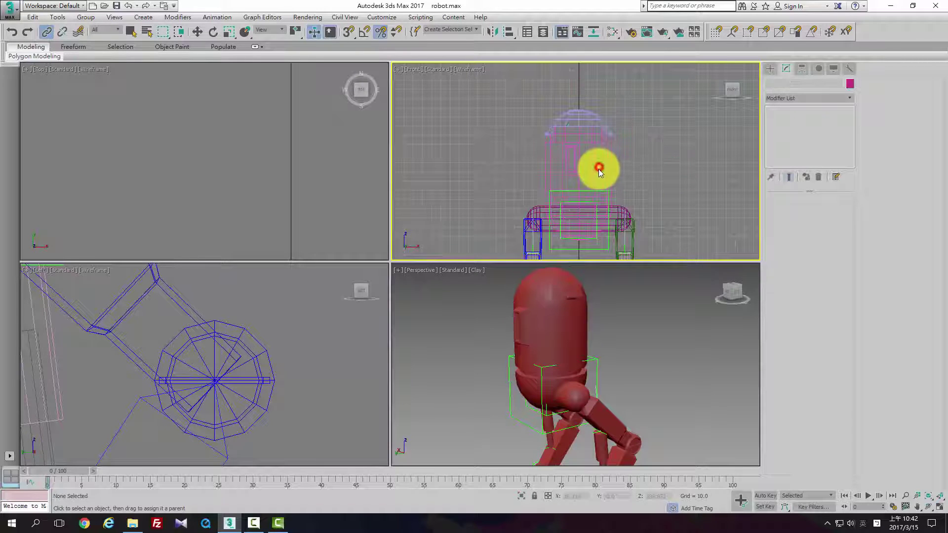
key(e)
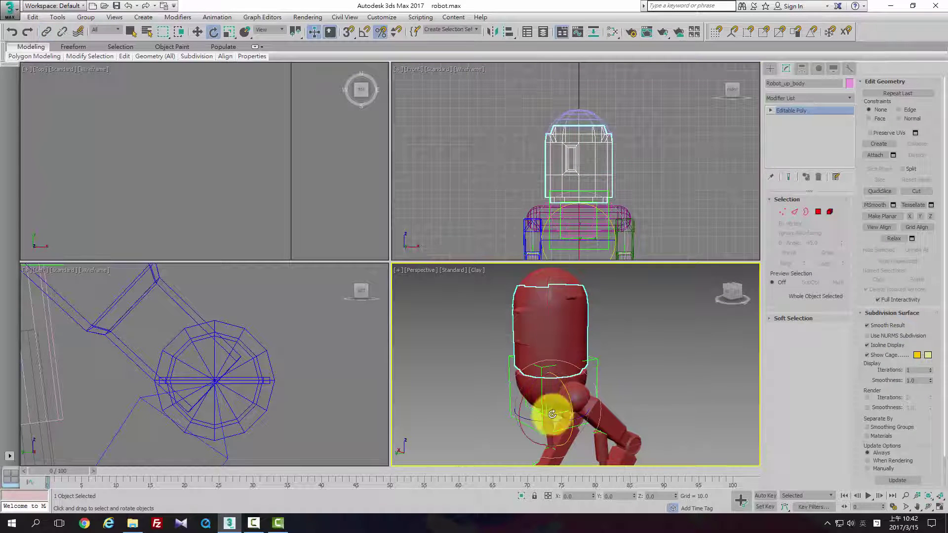
drag(557, 406, 650, 354)
click(629, 375)
Hide the two head caps on top of the robot in the enlarged Perspective view
key(alt+w)
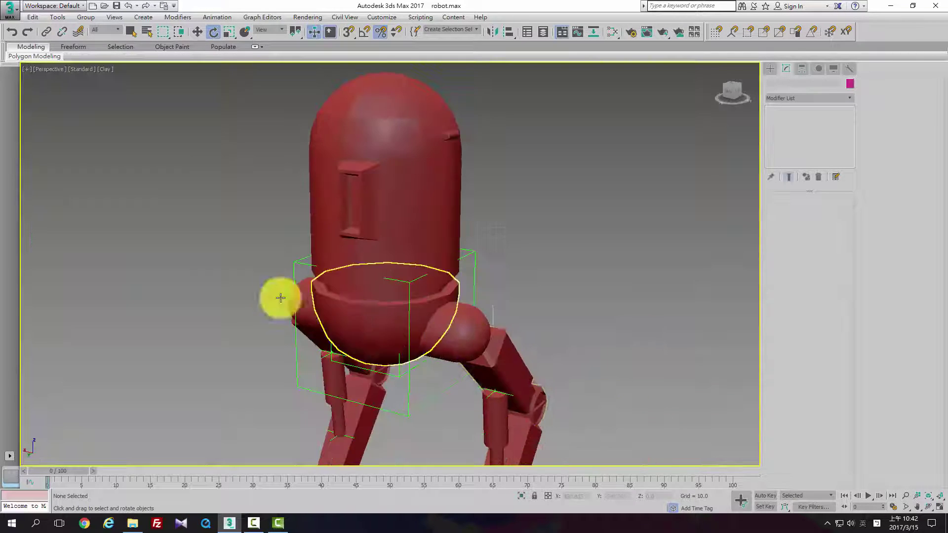
alt+middle_drag(277, 299, 515, 257)
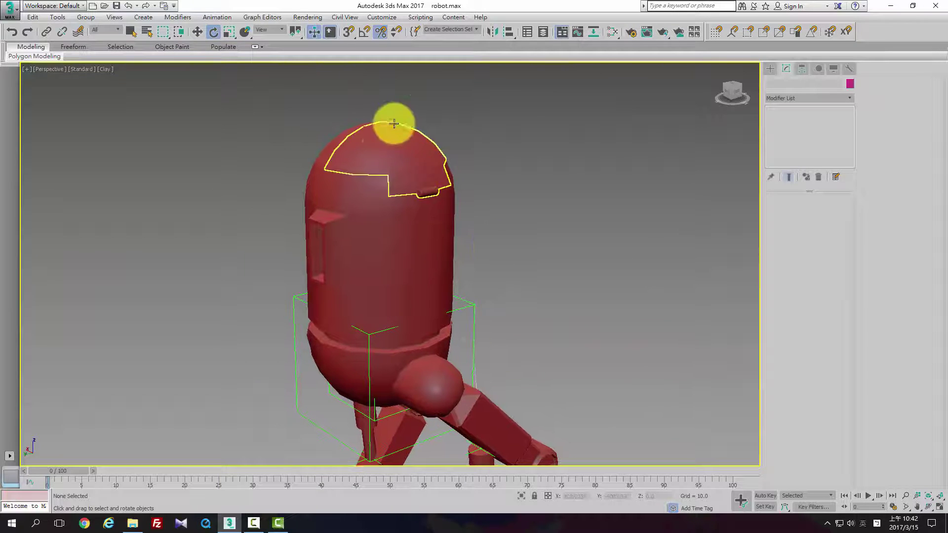
click(349, 131)
mouse_move(369, 115)
alt+middle_down()
mouse_move(433, 102)
mouse_move(360, 116)
alt+middle_up()
ctrl+click(381, 134)
right_click(363, 135)
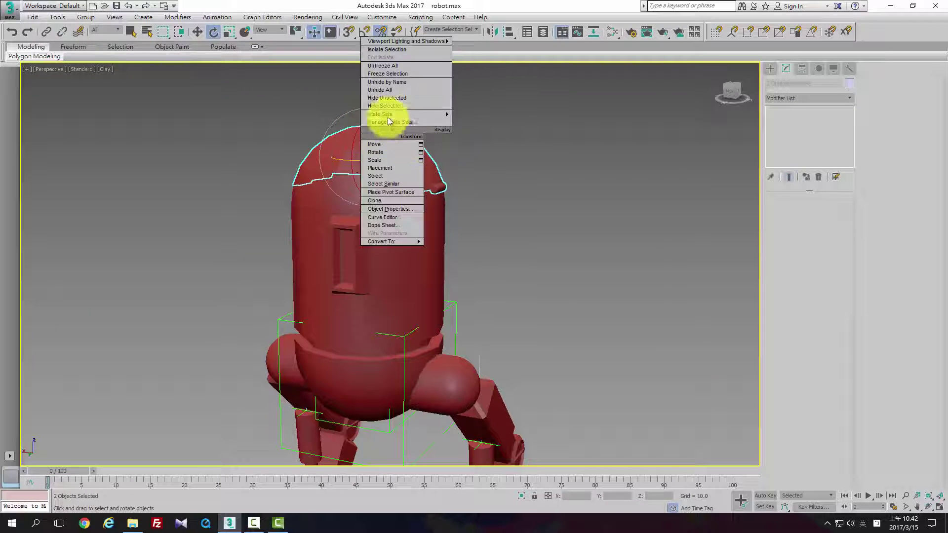
click(398, 107)
Select the floor polygons inside the open top of Robot_up_body
alt+middle_drag(464, 169, 347, 318)
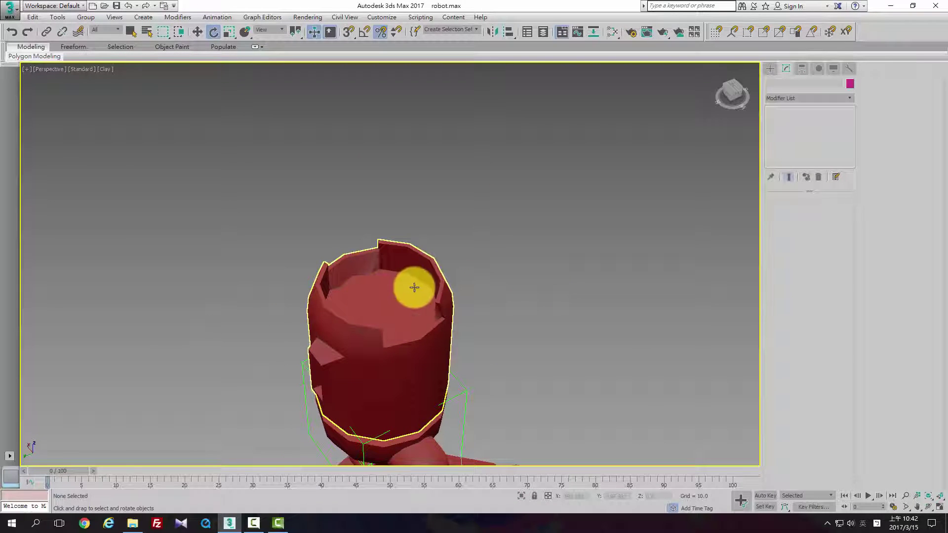
alt+middle_drag(430, 301, 353, 276)
click(345, 273)
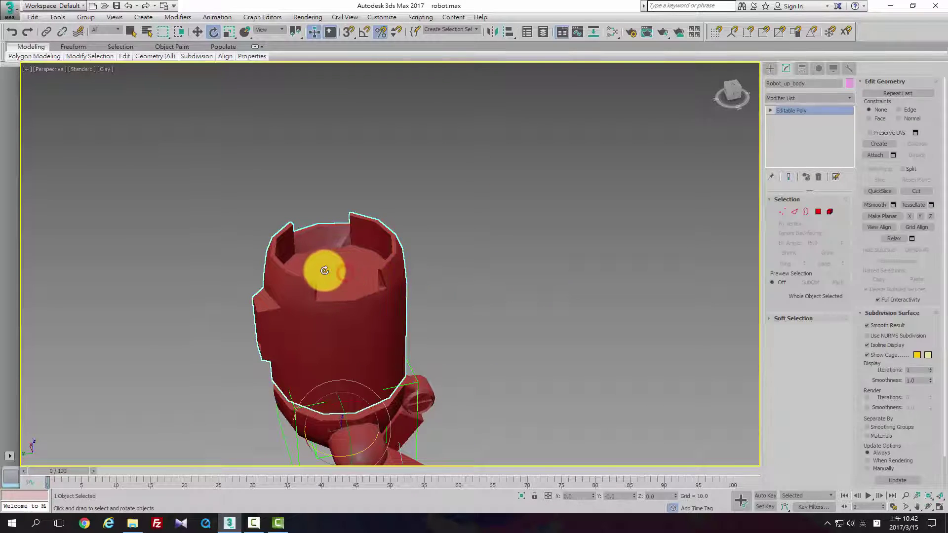
click(819, 211)
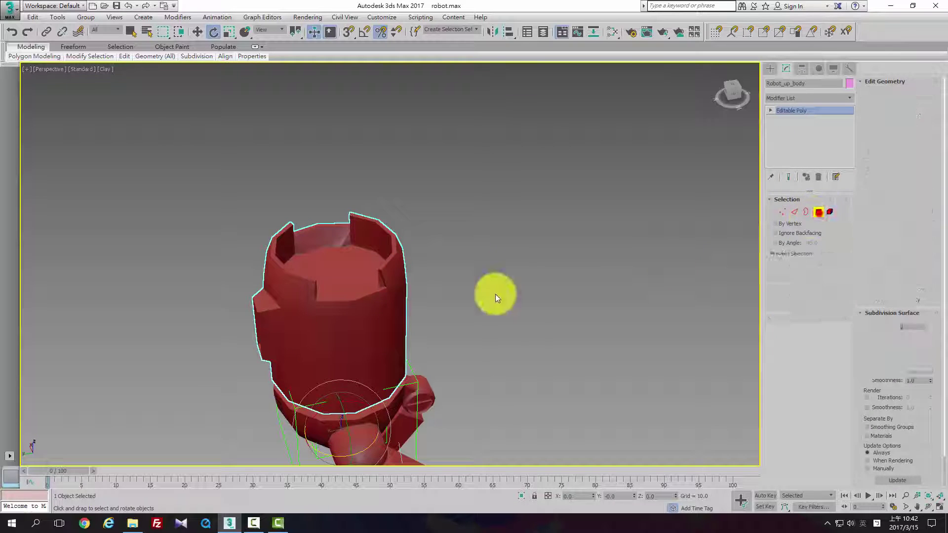
click(340, 269)
alt+middle_drag(434, 277, 335, 311)
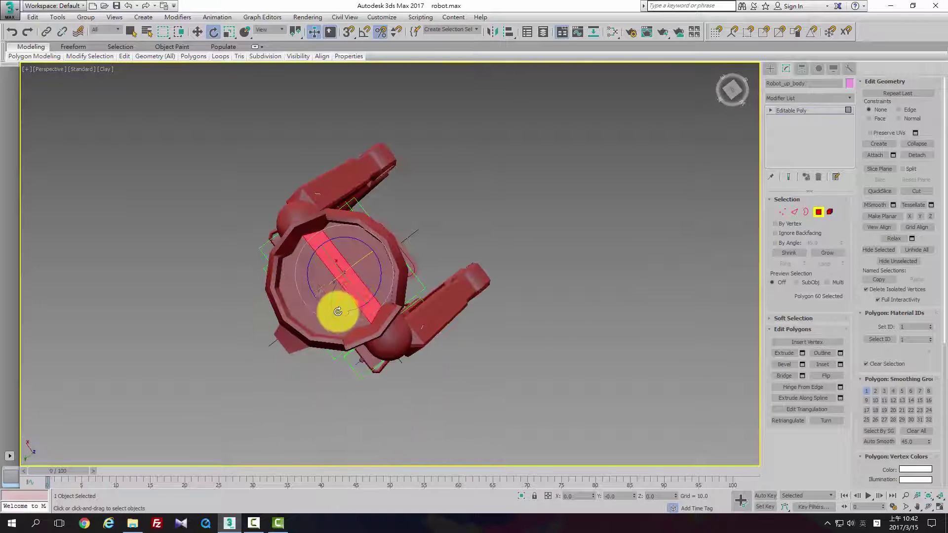
mouse_move(339, 277)
alt+middle_down()
mouse_move(400, 254)
mouse_move(324, 275)
alt+middle_up()
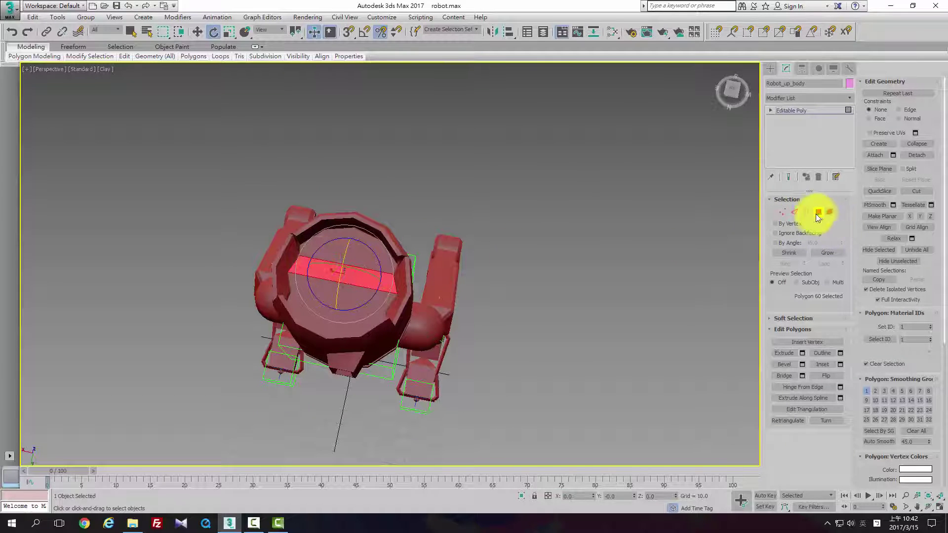
ctrl+click(349, 271)
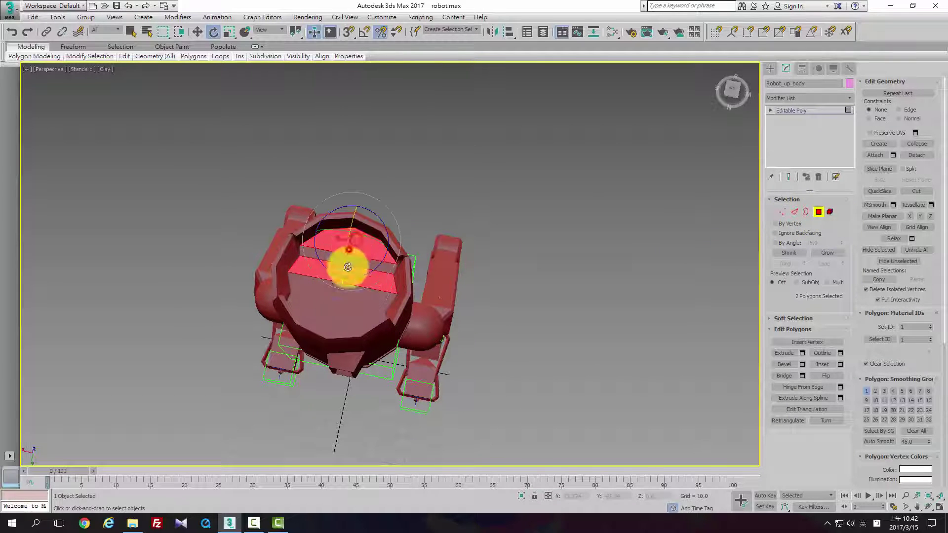
ctrl+click(332, 277)
ctrl+click(338, 299)
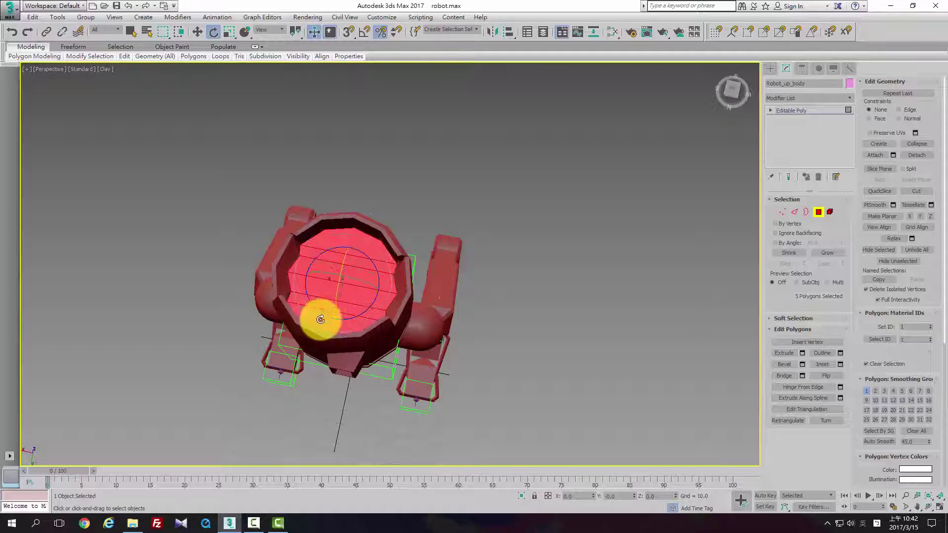
Inset the selected floor polygons as one group, leaving a narrow border inside the body's rim
alt+middle_drag(320, 319, 597, 329)
click(822, 364)
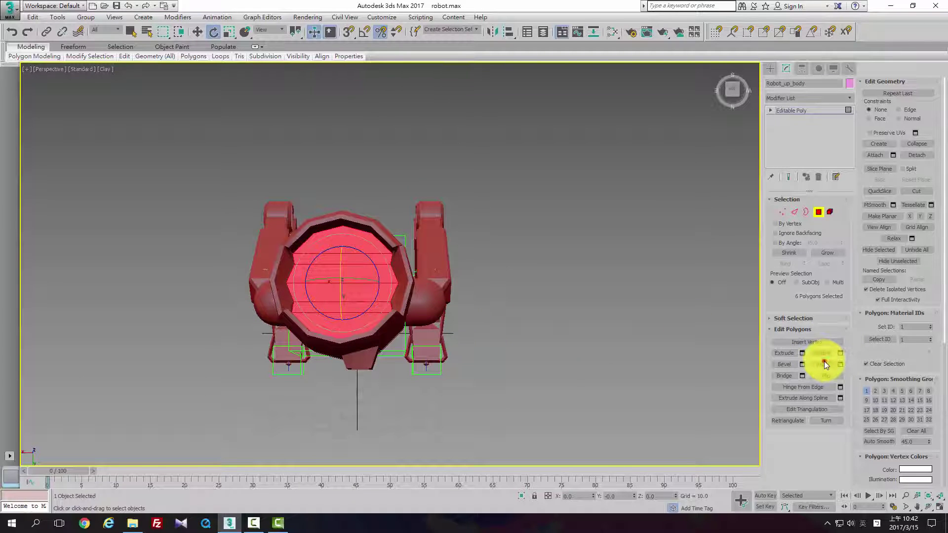
drag(354, 250, 359, 286)
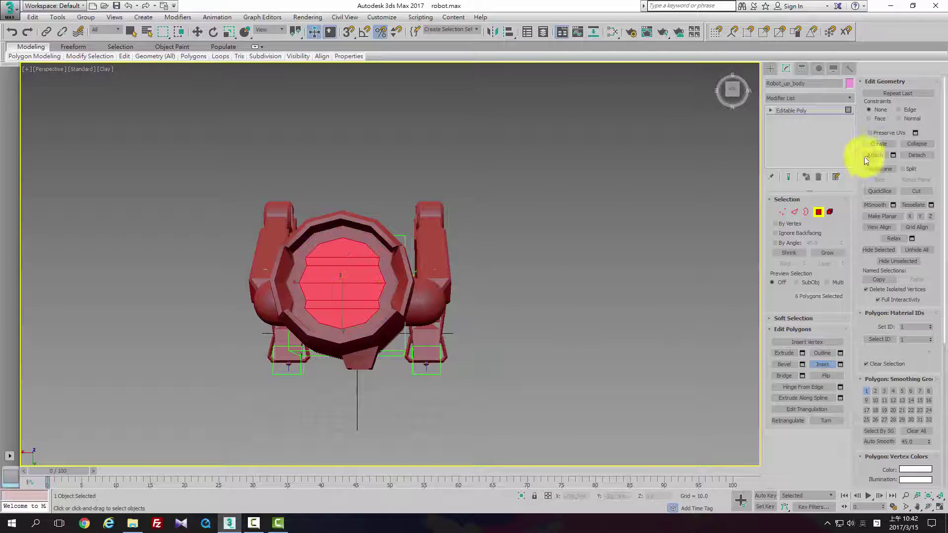
Apply a Spherify modifier to the inset floor polygons of Robot_up_body, then convert the object back to an Editable Poly
click(850, 99)
scroll(867, 297, down, 15)
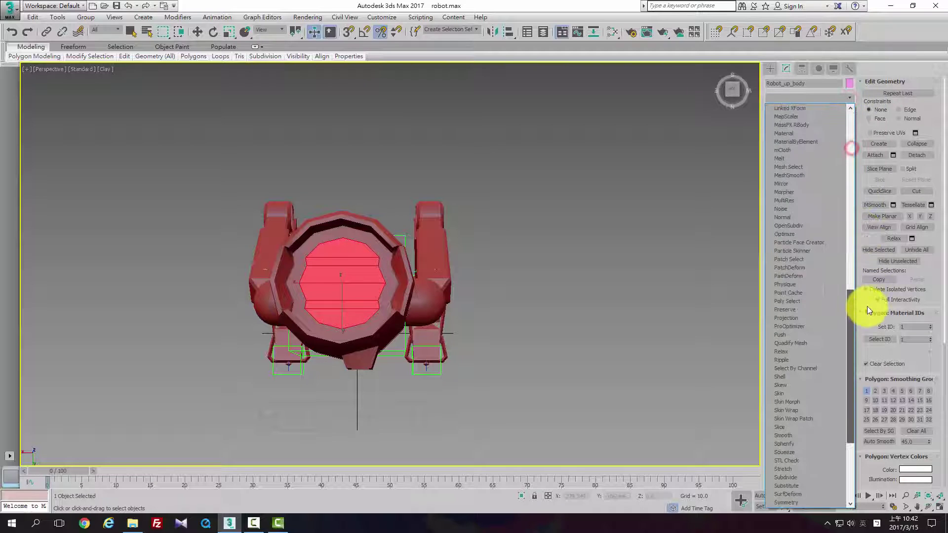
scroll(867, 297, down, 4)
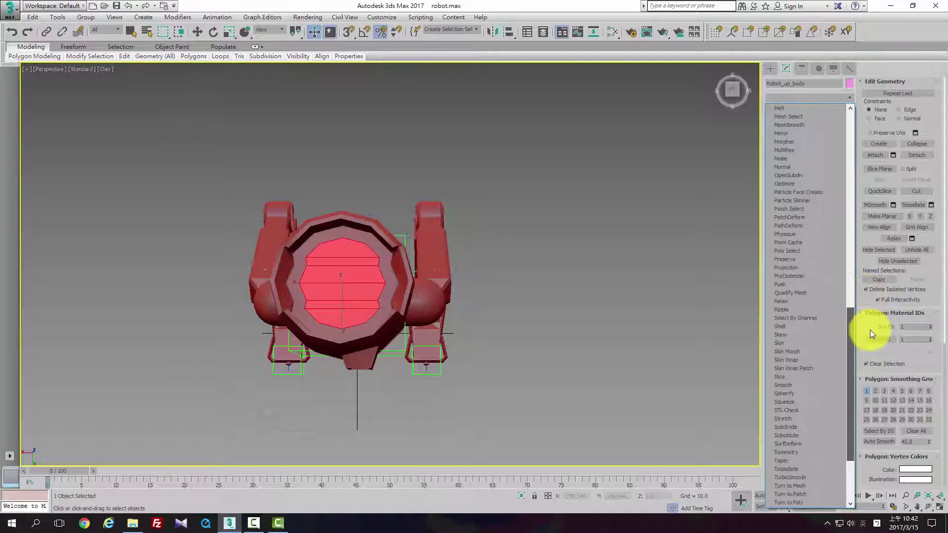
click(812, 393)
alt+middle_drag(287, 272, 247, 257)
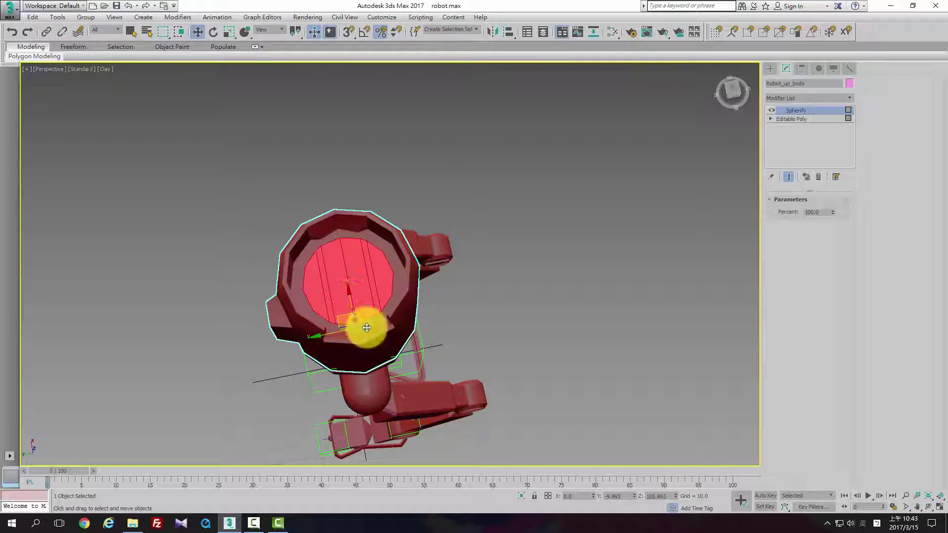
right_click(392, 269)
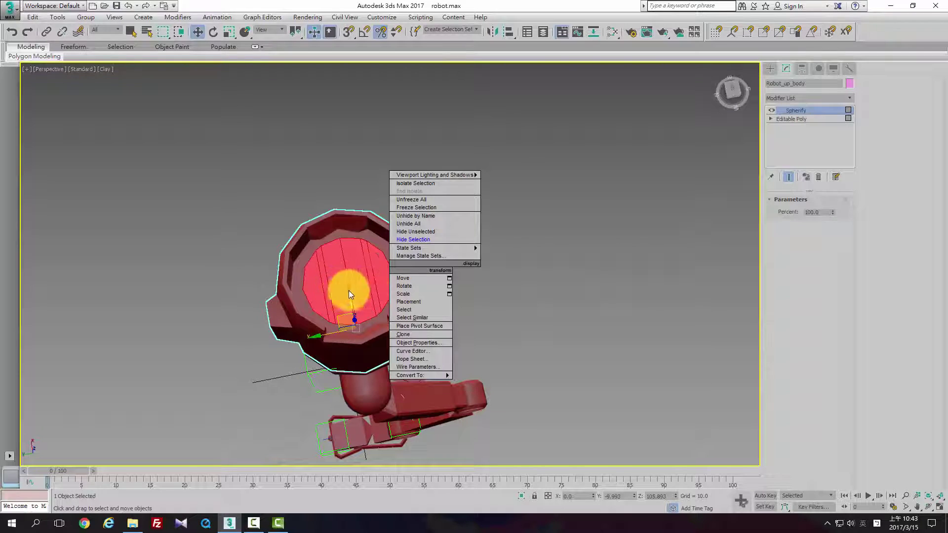
mouse_move(445, 375)
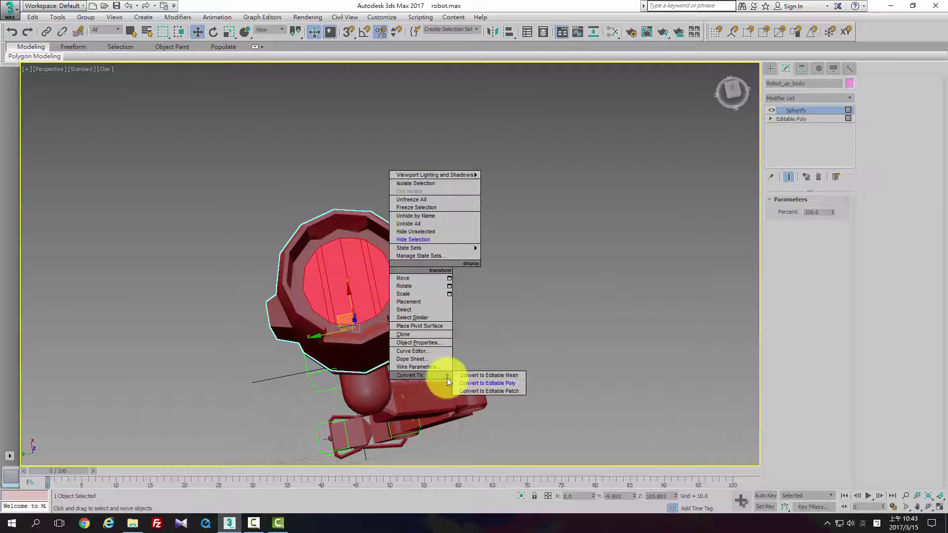
click(507, 385)
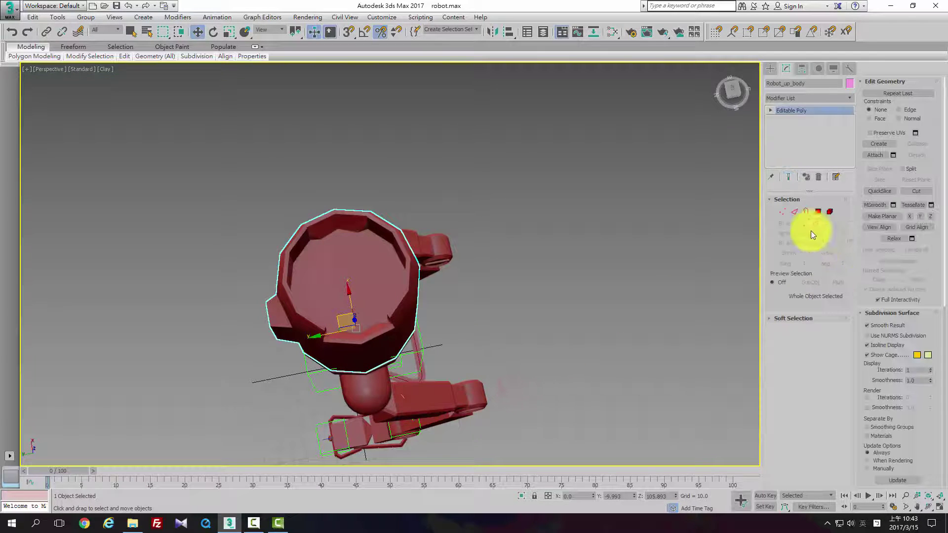
Show edged faces in the Perspective view and select two closely spaced vertices at the rounded floor's border in Robot_up_body
click(783, 213)
scroll(385, 260, up, 3)
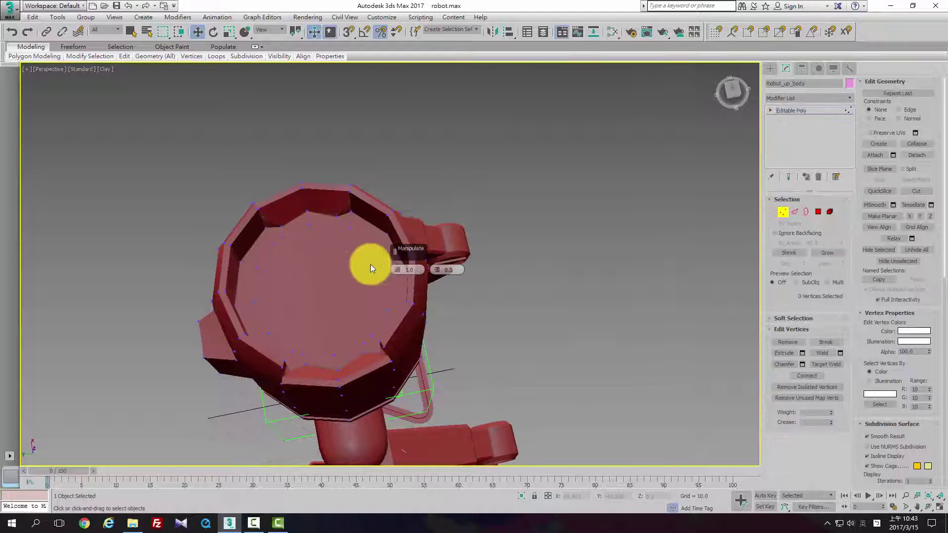
middle_drag(337, 265, 343, 267)
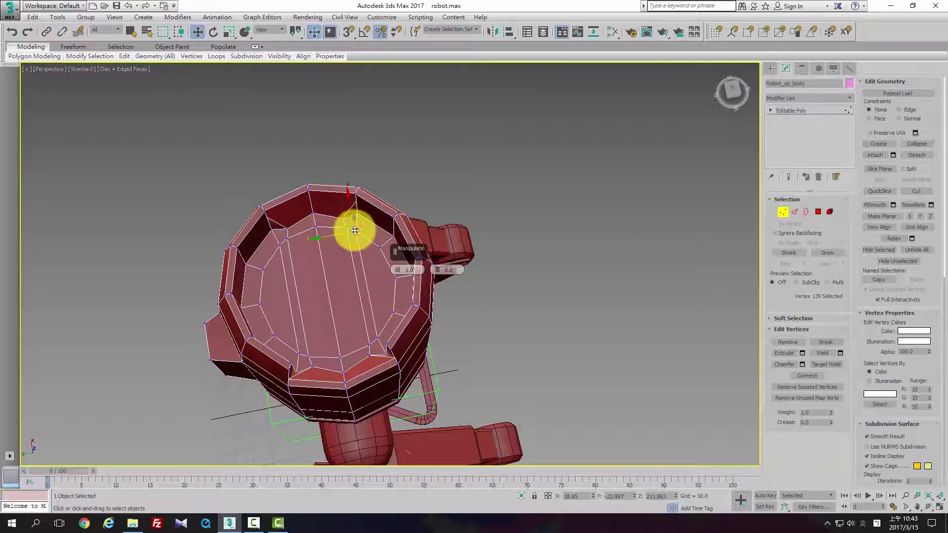
ctrl+click(347, 229)
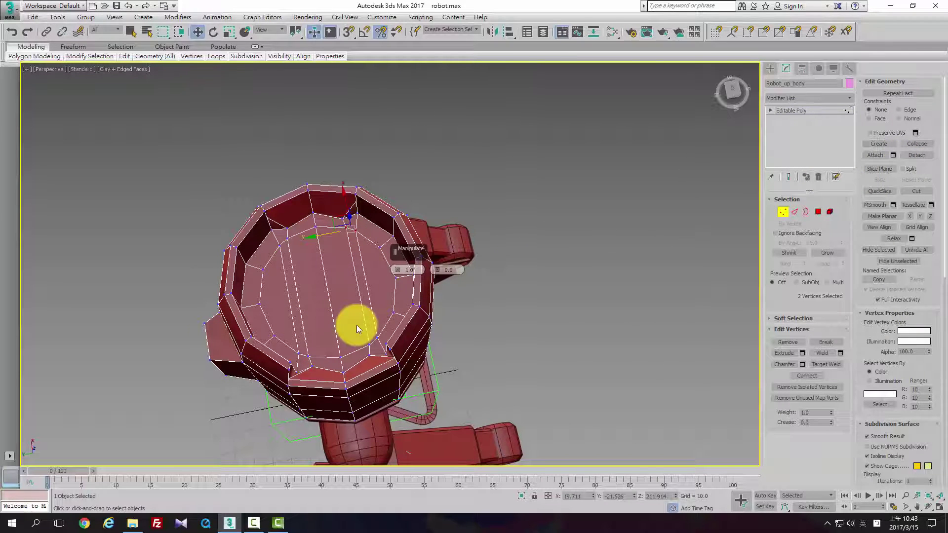
click(818, 212)
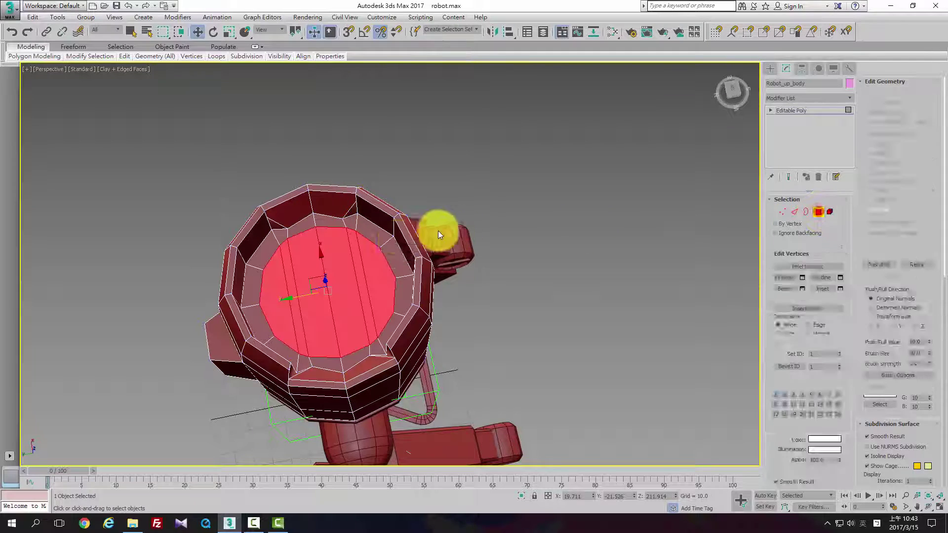
click(795, 213)
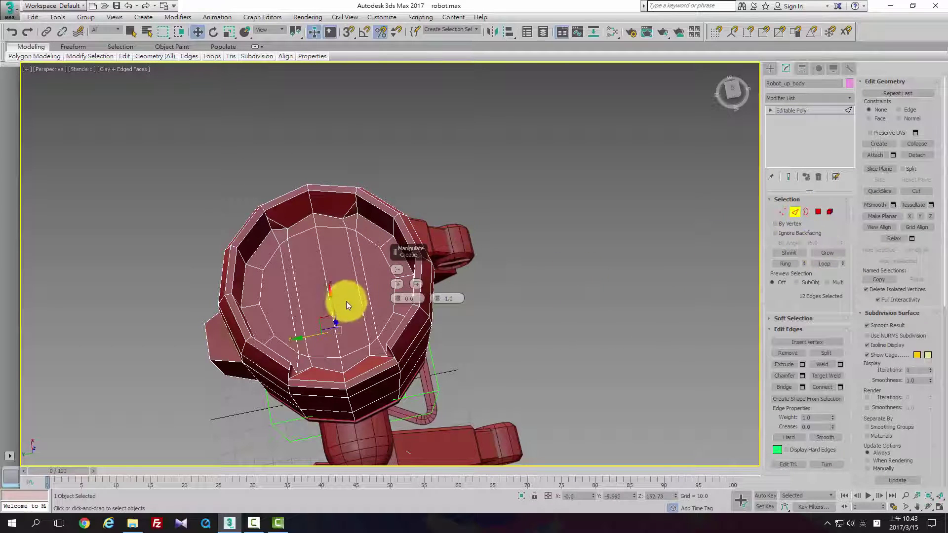
click(826, 375)
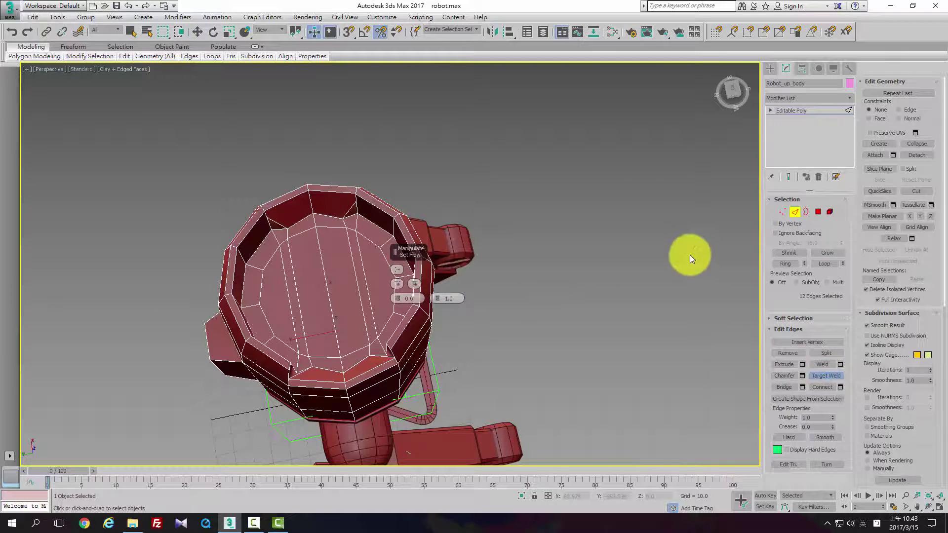
click(594, 252)
Target-weld the surplus vertices on the inner floor ring of Robot_up_body to their neighbouring ring vertices
click(783, 213)
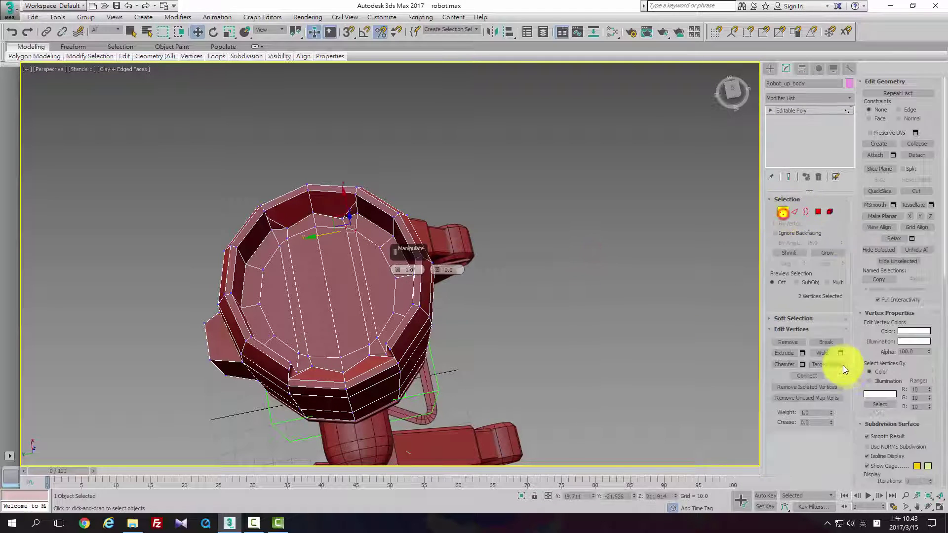
click(834, 364)
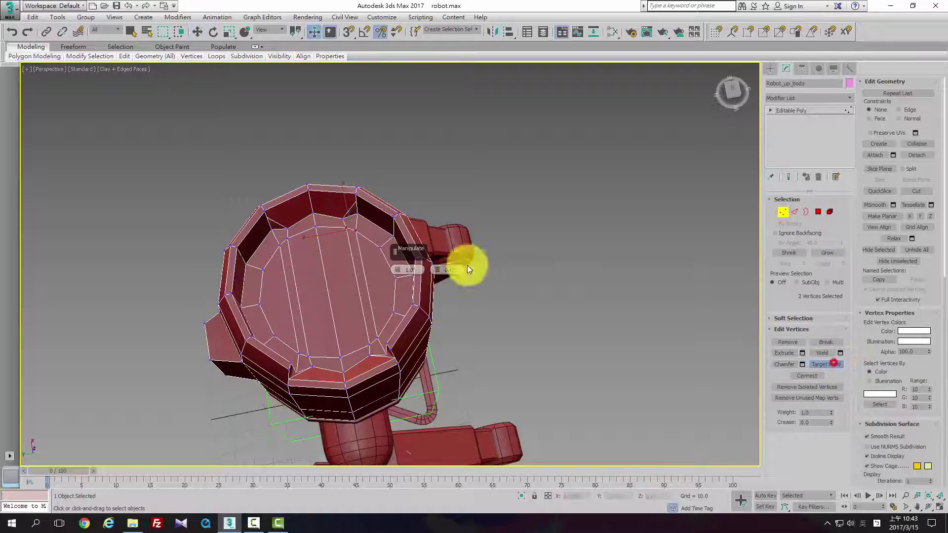
click(356, 232)
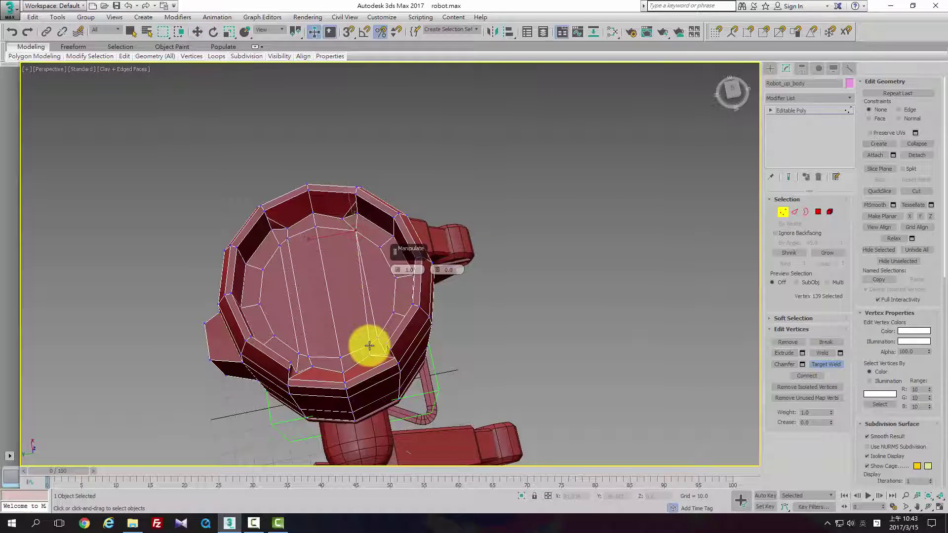
click(369, 346)
click(379, 338)
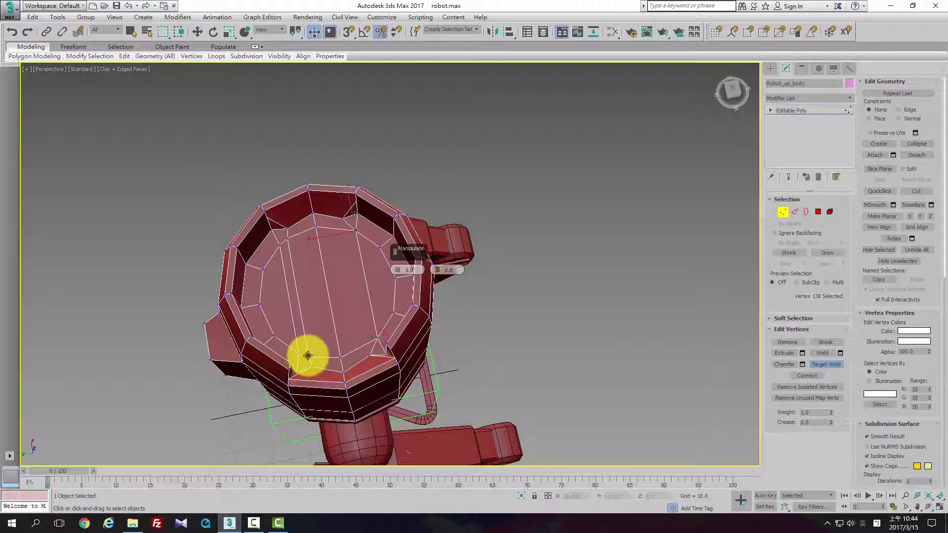
click(280, 244)
click(287, 227)
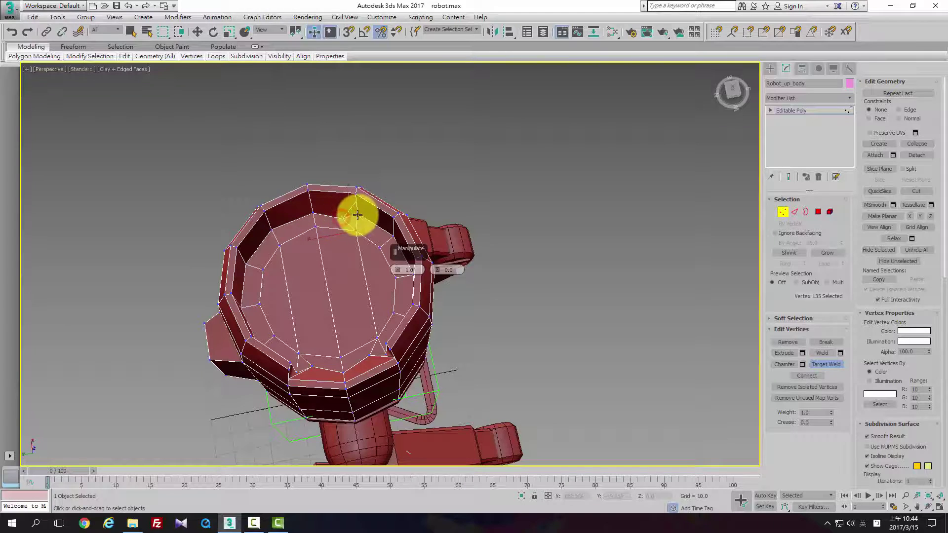
Target-weld the remaining surplus vertices along the outer edge of the floor border to adjacent corner vertices and leave vertex editing
alt+middle_drag(341, 251, 470, 191)
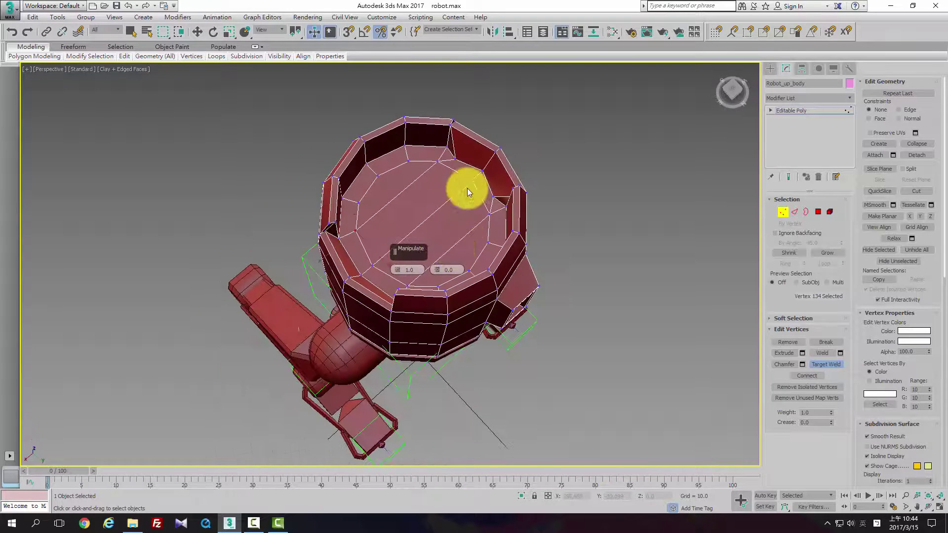
click(455, 159)
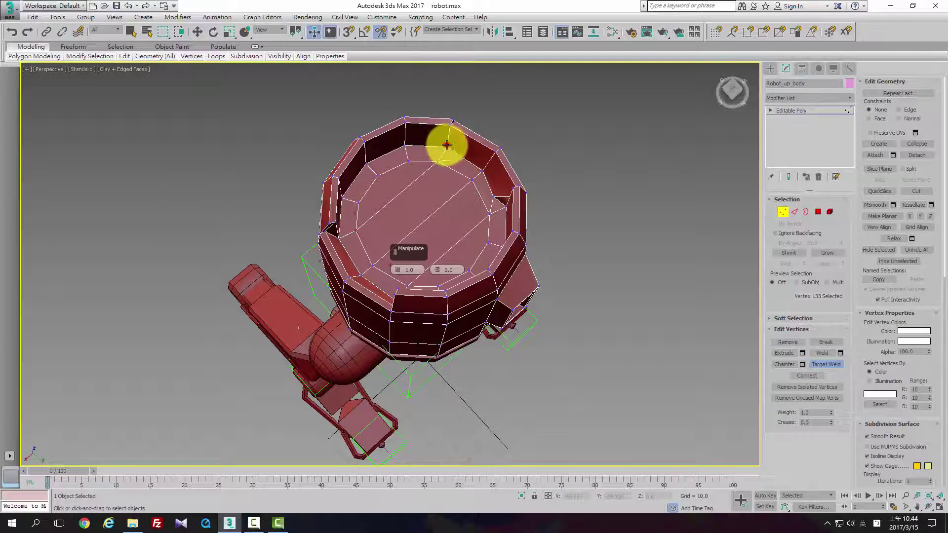
click(447, 145)
click(493, 196)
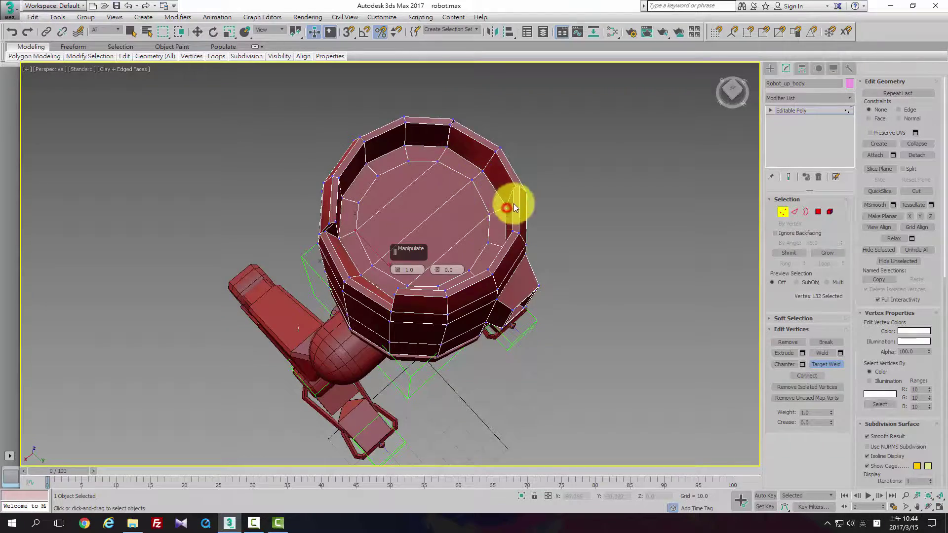
alt+middle_drag(514, 207, 295, 199)
alt+middle_drag(190, 201, 692, 217)
click(785, 213)
alt+middle_drag(617, 227, 568, 207)
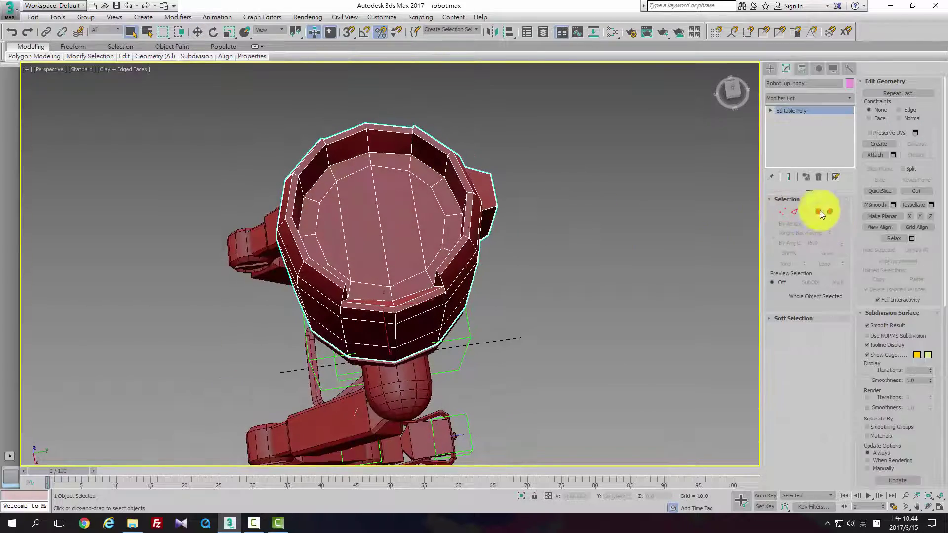
Extrude the four inner floor polygons of Robot_up_body downward as a group to form a deep well inside the body
click(819, 212)
click(417, 223)
alt+middle_drag(418, 223, 590, 220)
click(793, 342)
drag(396, 212, 392, 341)
alt+middle_drag(401, 312, 537, 302)
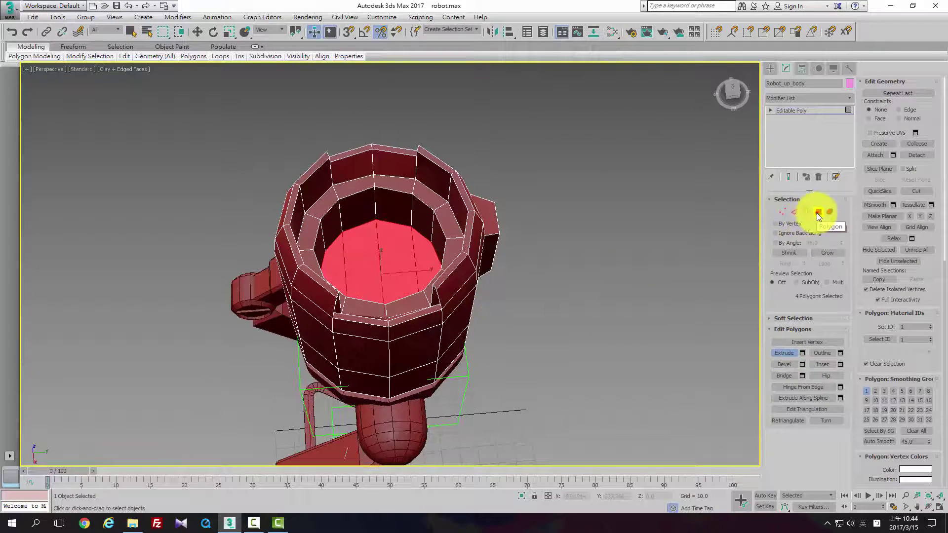
click(818, 212)
key(r)
alt+middle_drag(584, 275, 597, 244)
alt+middle_drag(559, 279, 484, 225)
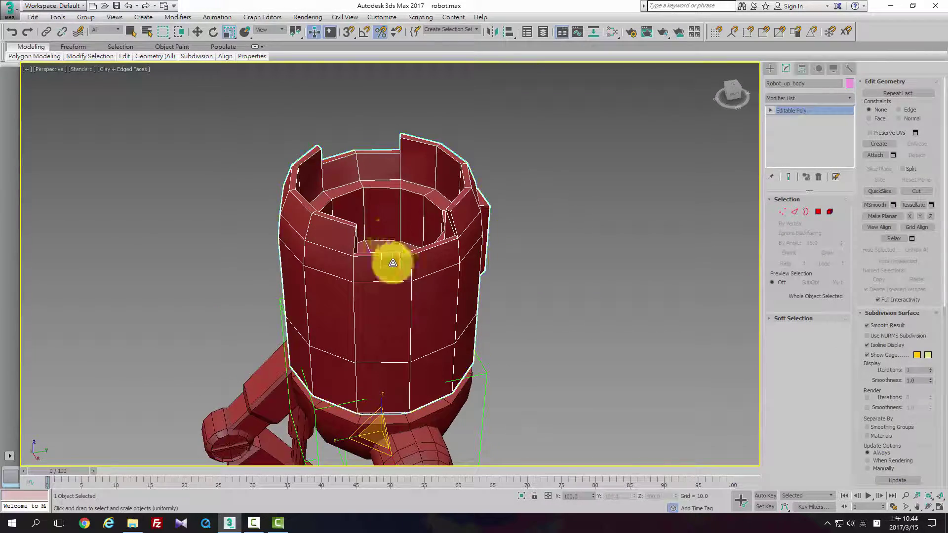
alt+middle_drag(389, 262, 608, 236)
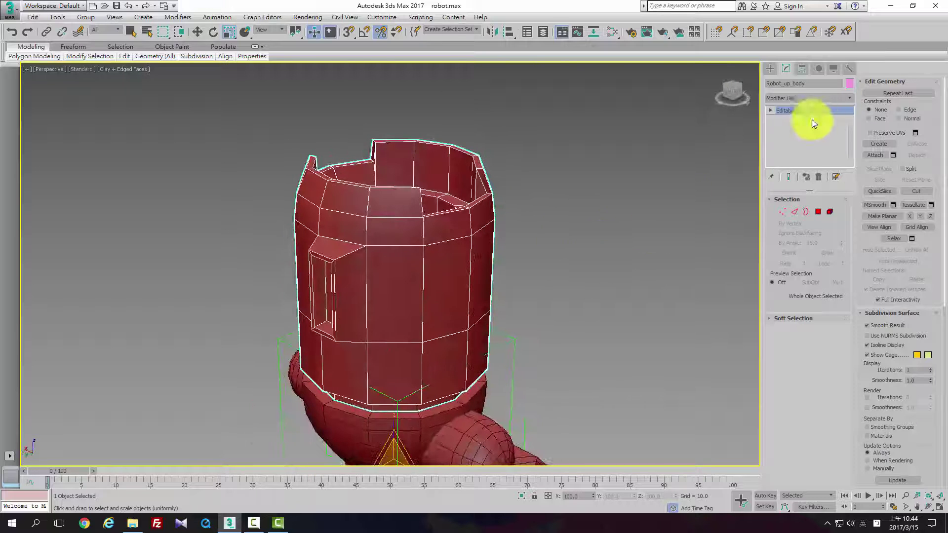
Create a standard cylinder on the ground beside the robot's foot, with radius about 18.5 and height about 24
click(770, 68)
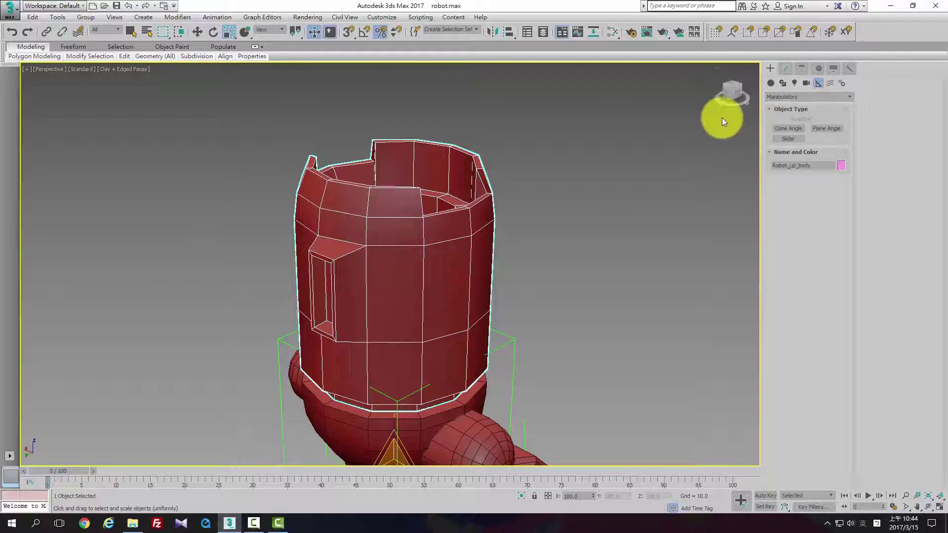
click(771, 82)
middle_drag(476, 334, 518, 295)
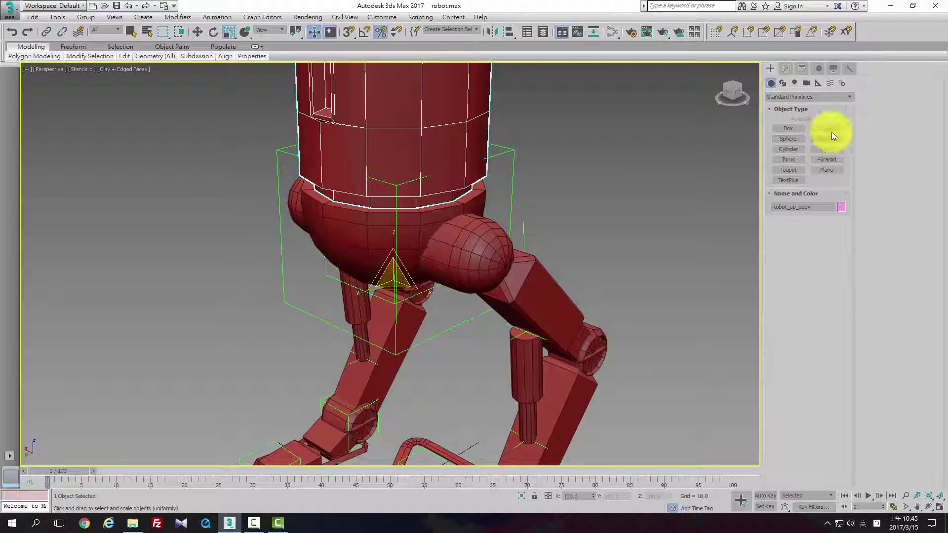
click(797, 148)
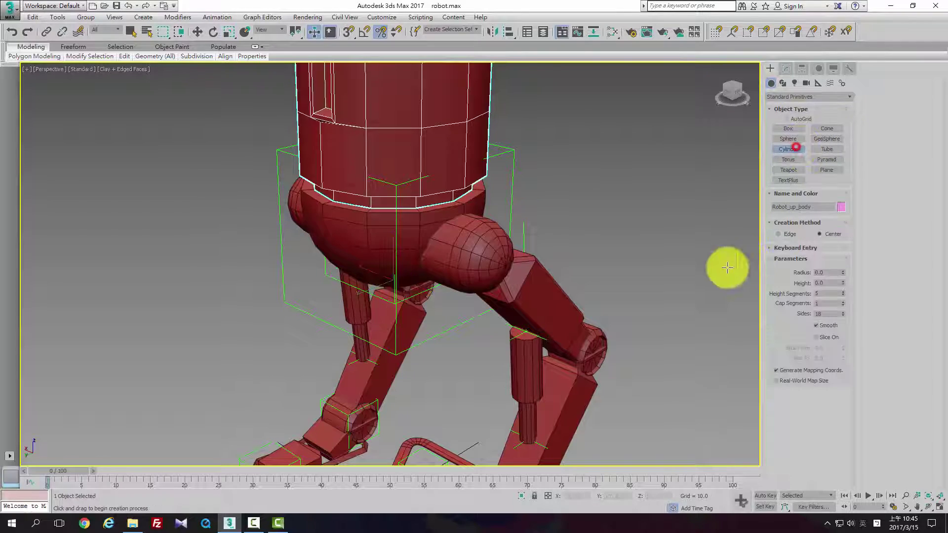
alt+middle_drag(457, 133, 391, 201)
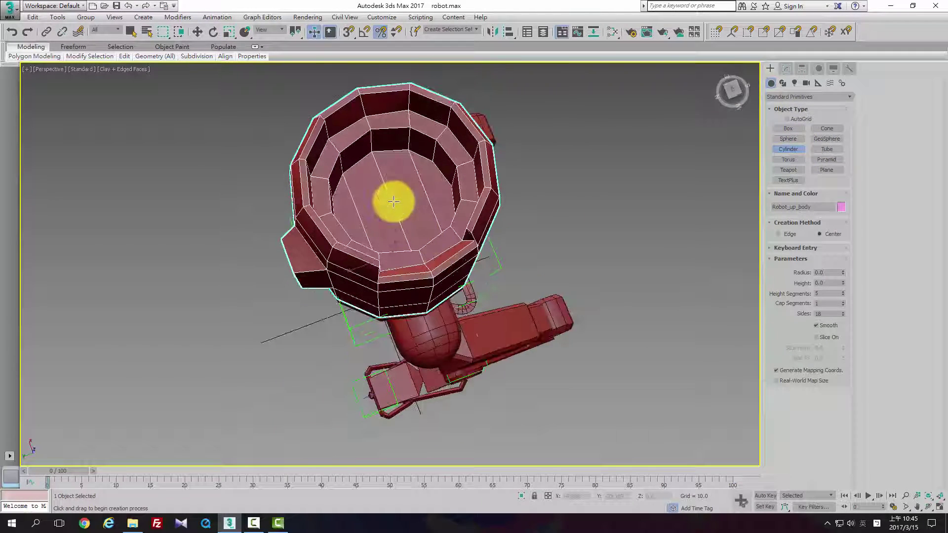
alt+middle_drag(561, 233, 540, 379)
drag(540, 379, 570, 398)
click(586, 355)
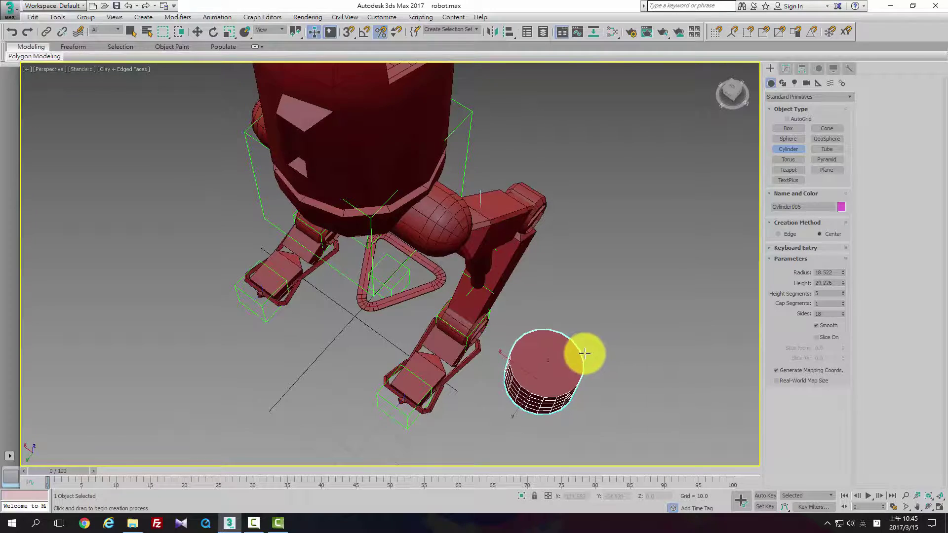
Reduce the new cylinder's height segments to 1
alt+middle_drag(586, 355, 565, 303)
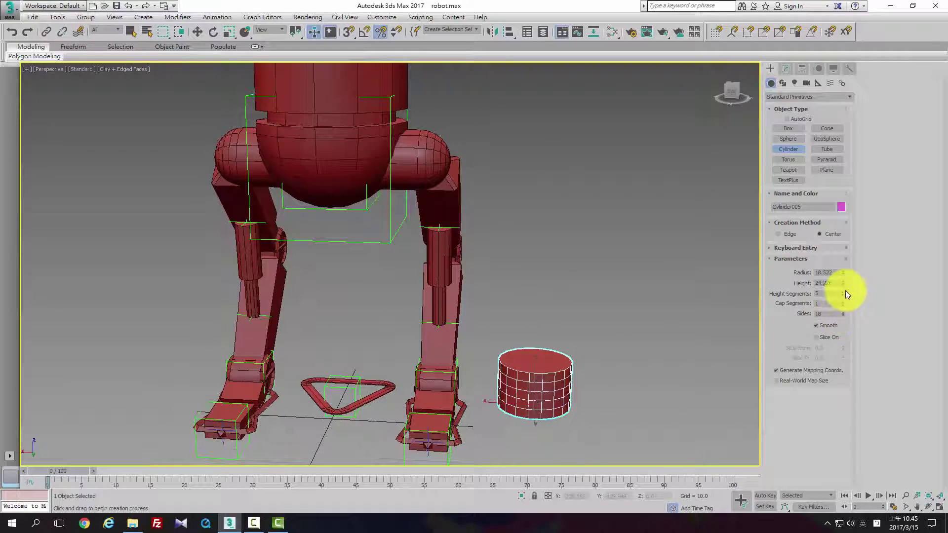
drag(843, 293, 842, 334)
alt+middle_drag(587, 375, 540, 376)
Clone the cylinder upward along Z into three independent copies, stacked to form a column beside the robot
key(r)
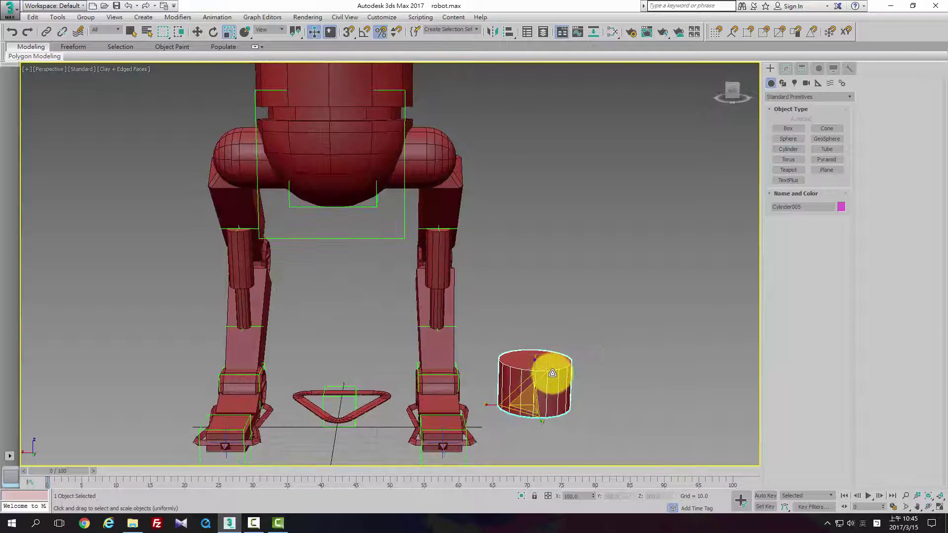
key(w)
shift+drag(540, 371, 537, 335)
click(499, 266)
click(499, 265)
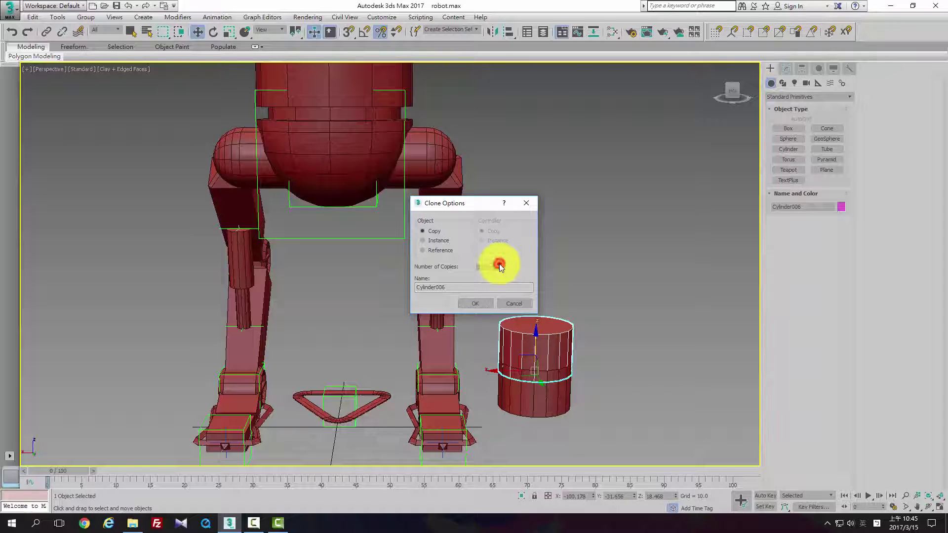
click(475, 304)
Set the radius of the topmost cylinder in the stacked column beside the robot to 10
scroll(572, 314, down, 10)
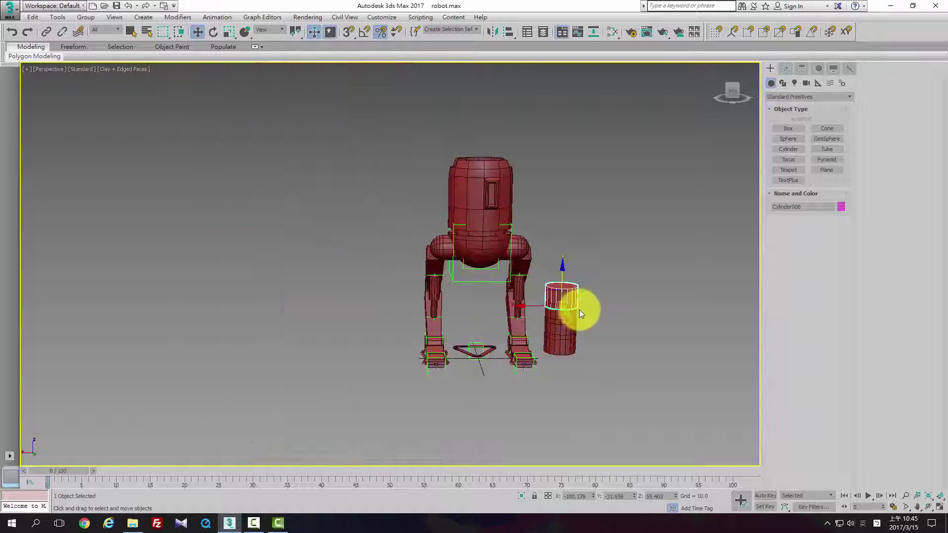
scroll(561, 327, up, 4)
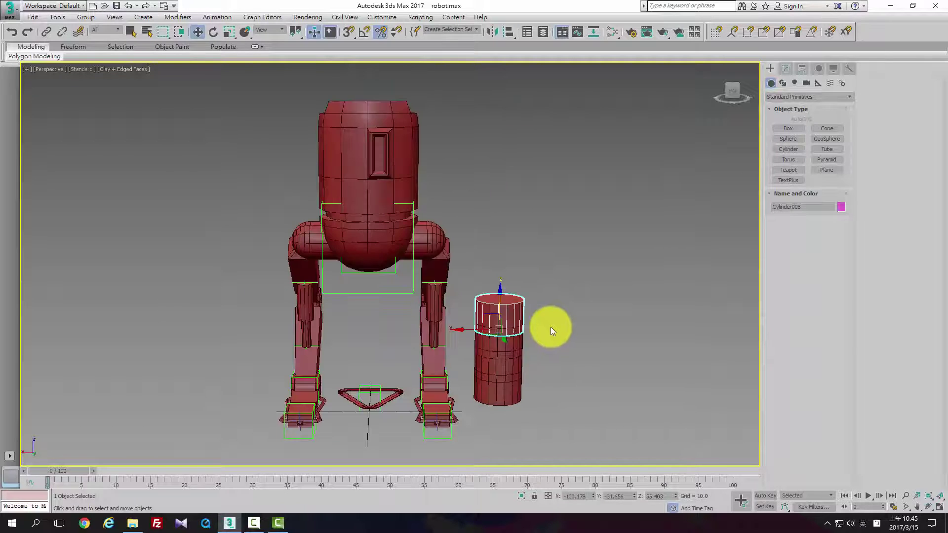
click(786, 71)
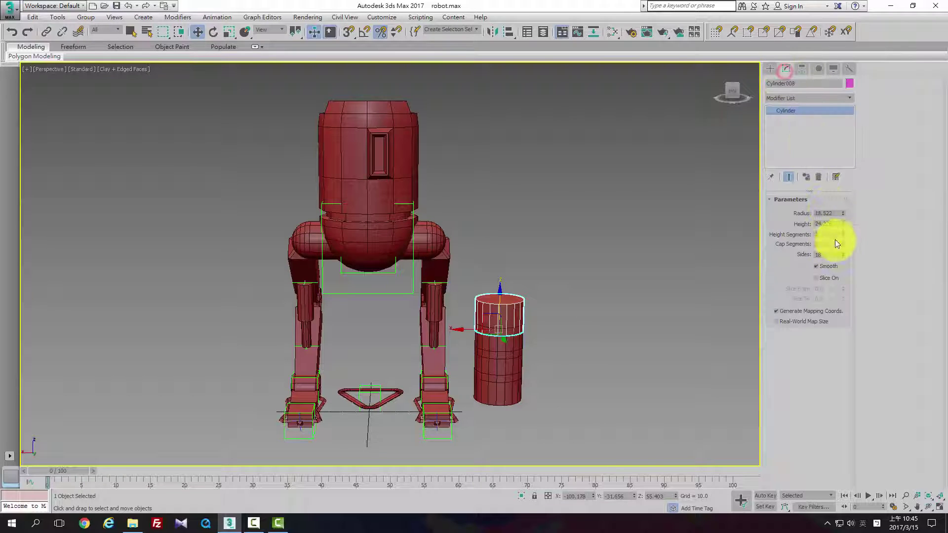
double_click(836, 212)
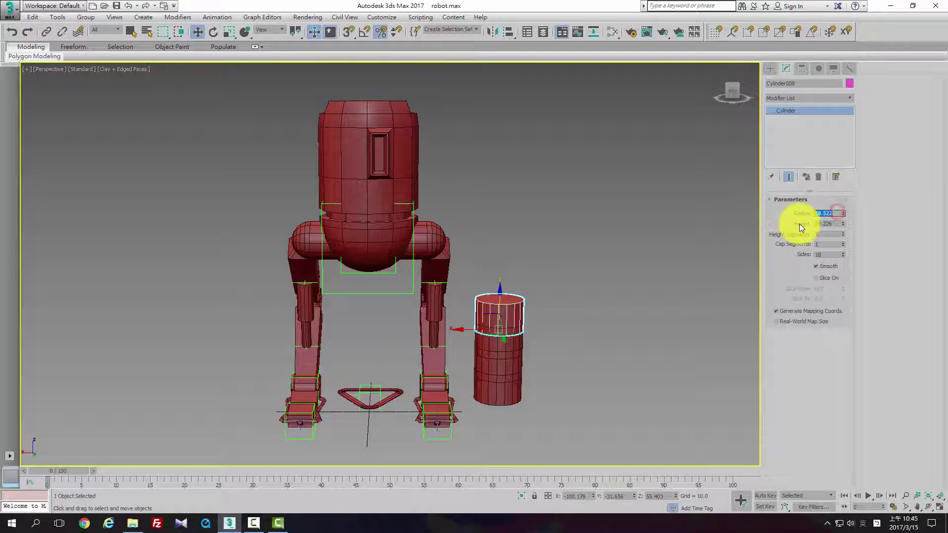
text(10)
key(Return)
Set the radius of the lowest cylinder in the column to 18
click(515, 383)
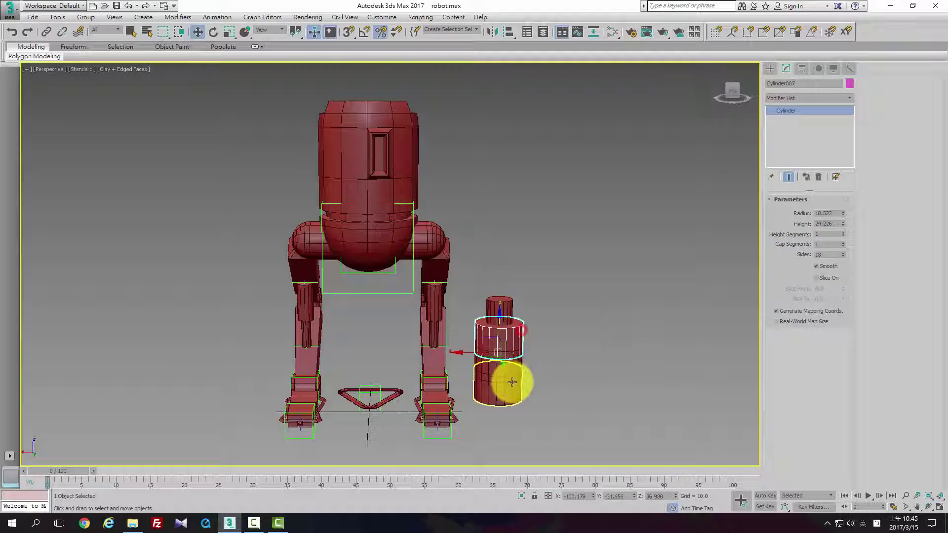
double_click(832, 213)
text(18)
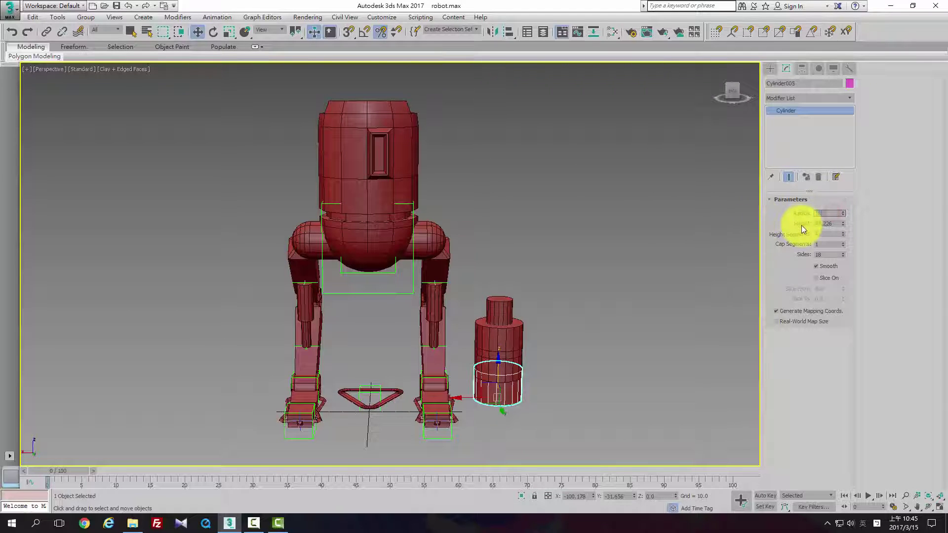
key(Return)
Set the radius of the second cylinder from the ground to 16, and select the cylinder directly above it
click(514, 369)
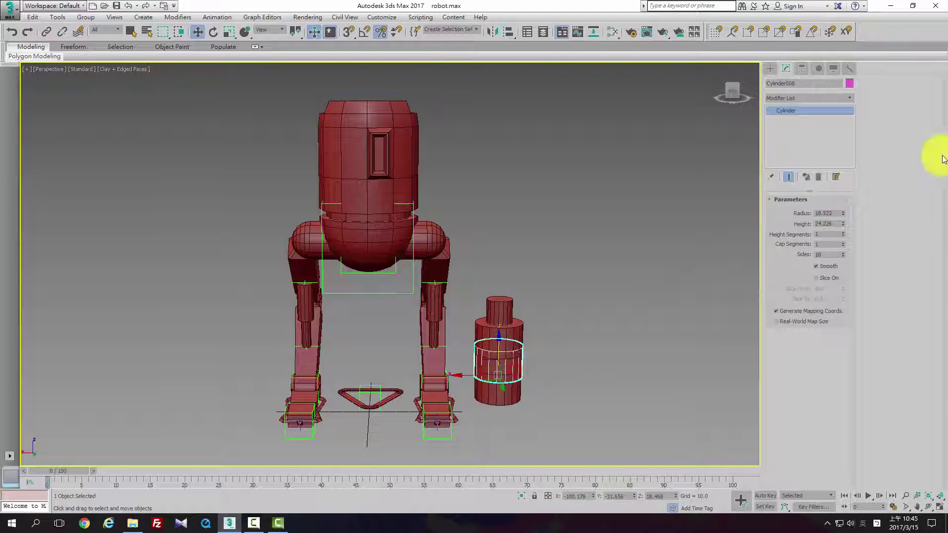
click(835, 211)
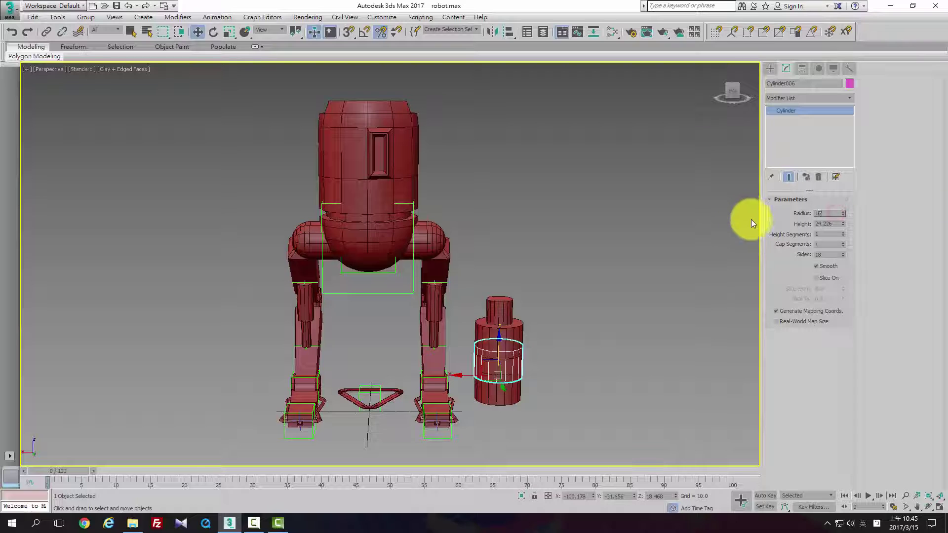
click(522, 334)
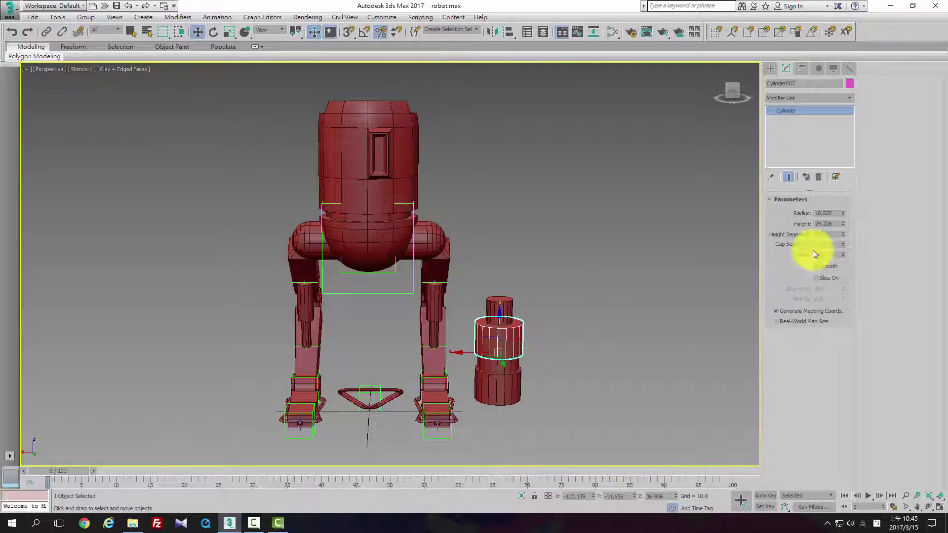